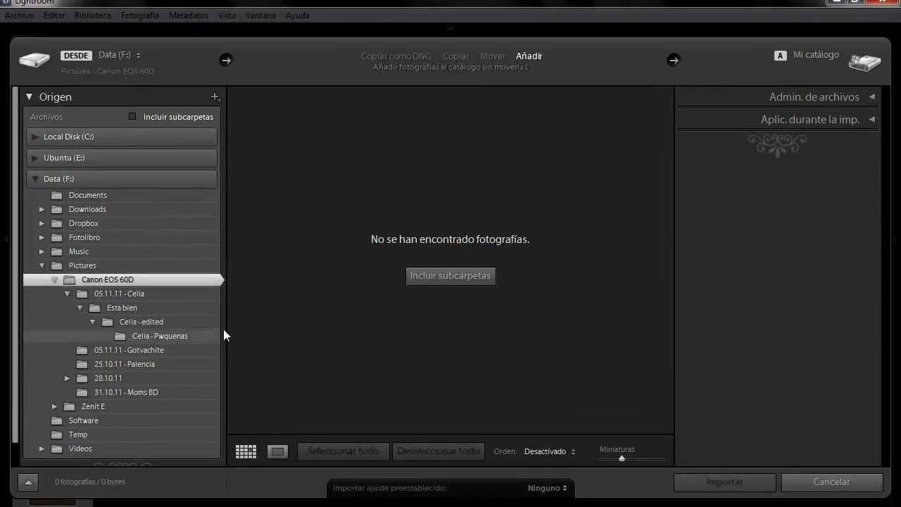
Step: Show the 32 photos from the Celia - Pwquenas folder in the Import dialog
click(198, 336)
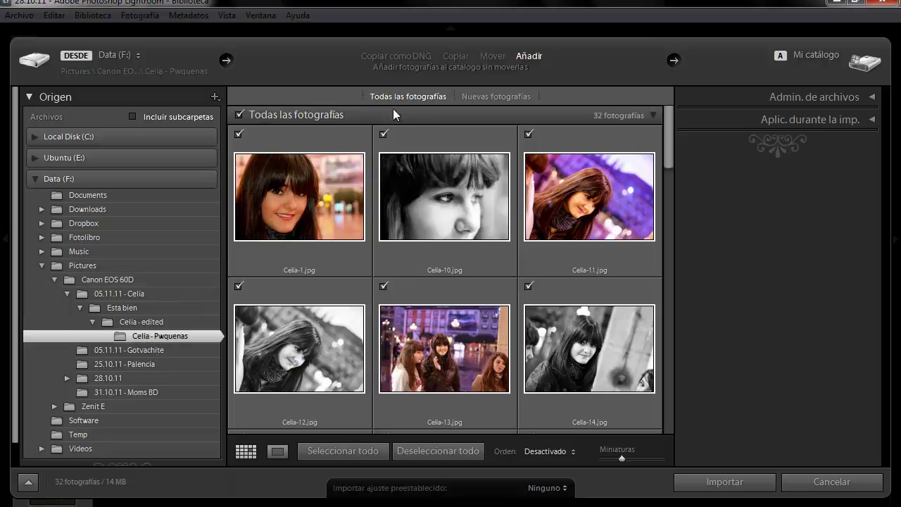
Step: Uncheck Celia-10, Celia-12, Celia-17 and Celia-24 in the import grid
click(382, 134)
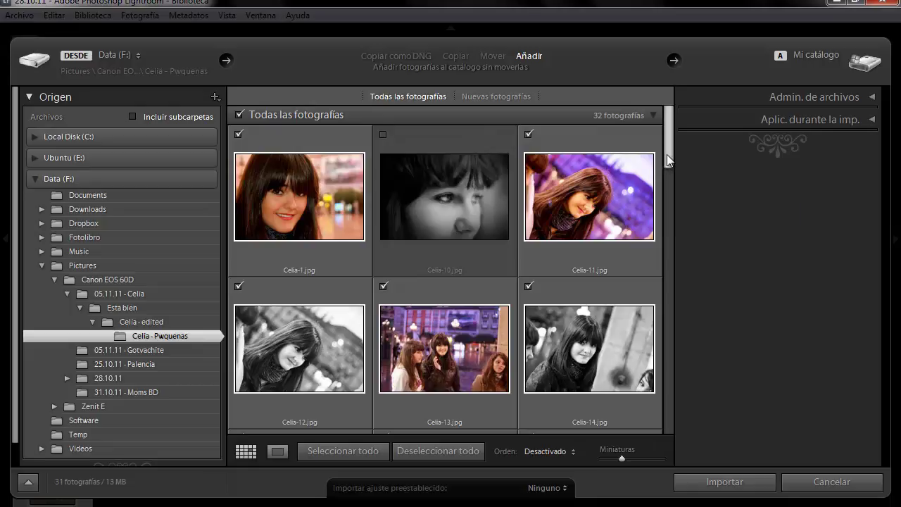
click(238, 285)
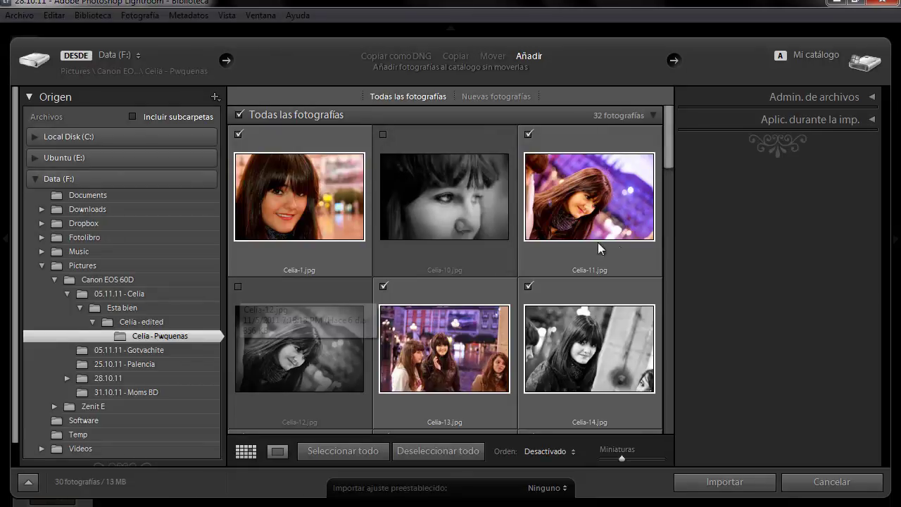
drag(666, 155, 665, 195)
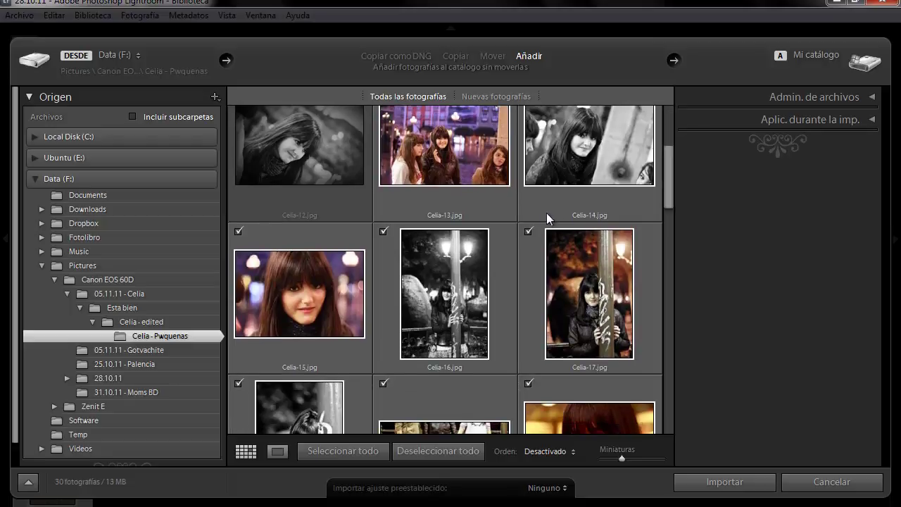
click(529, 231)
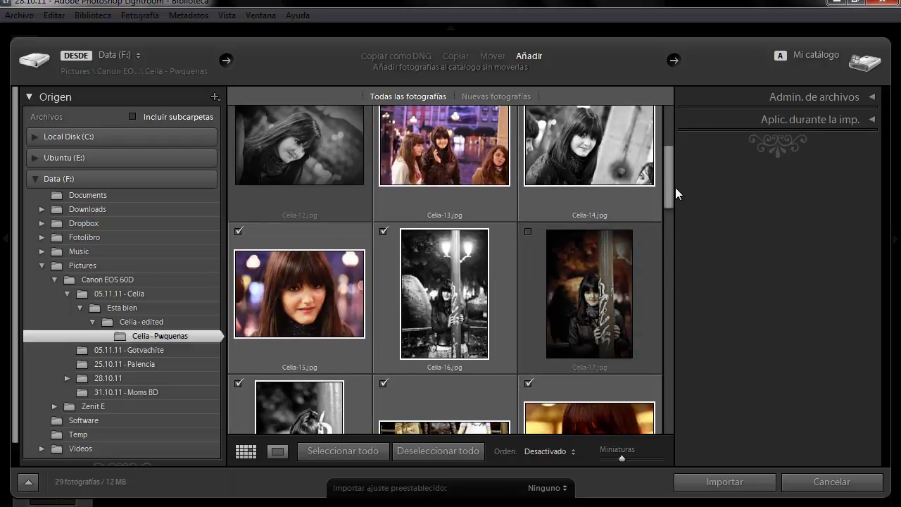
drag(666, 185, 664, 234)
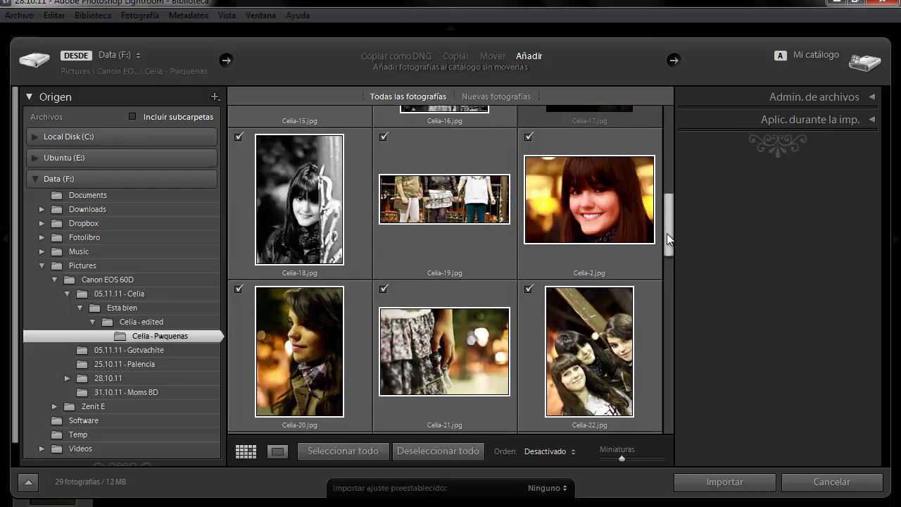
drag(664, 233, 666, 279)
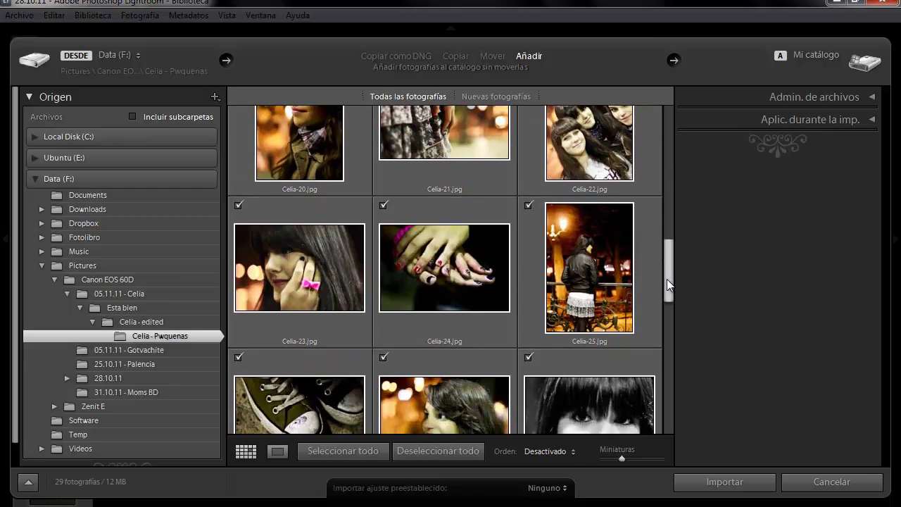
click(382, 204)
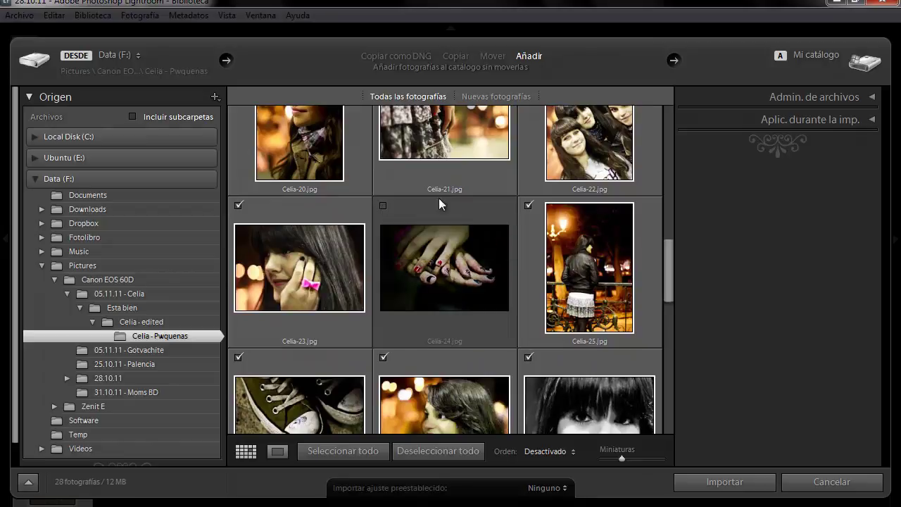
drag(671, 270, 669, 310)
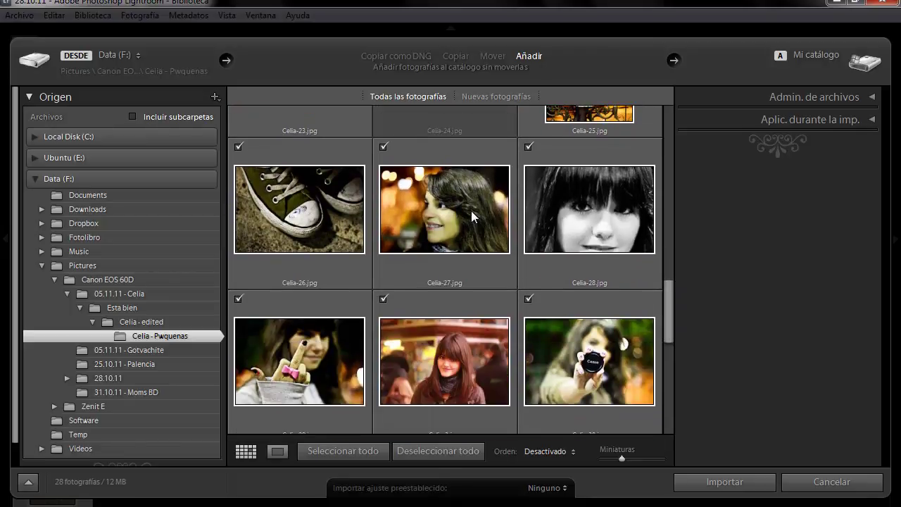
Step: Uncheck Celia-26, 29, 30, 31, 32 and 9, then import the remaining 22 photos
click(240, 147)
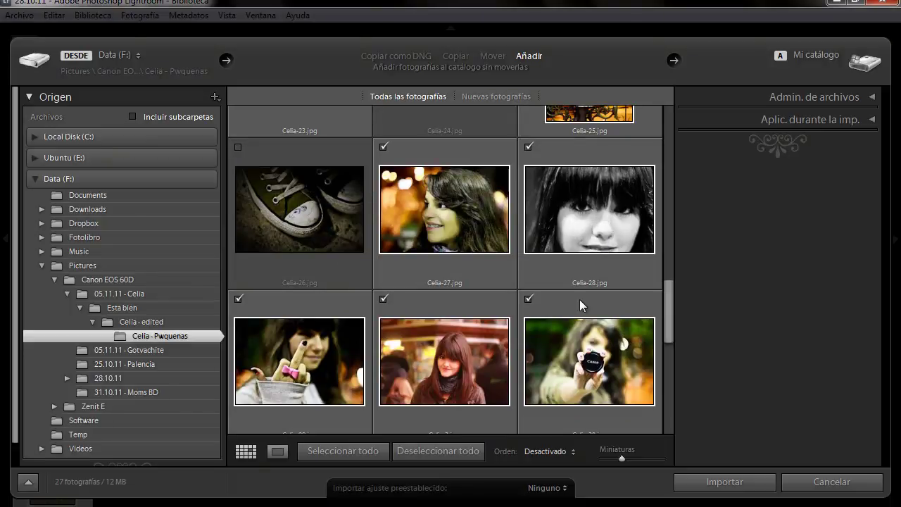
drag(665, 303, 664, 327)
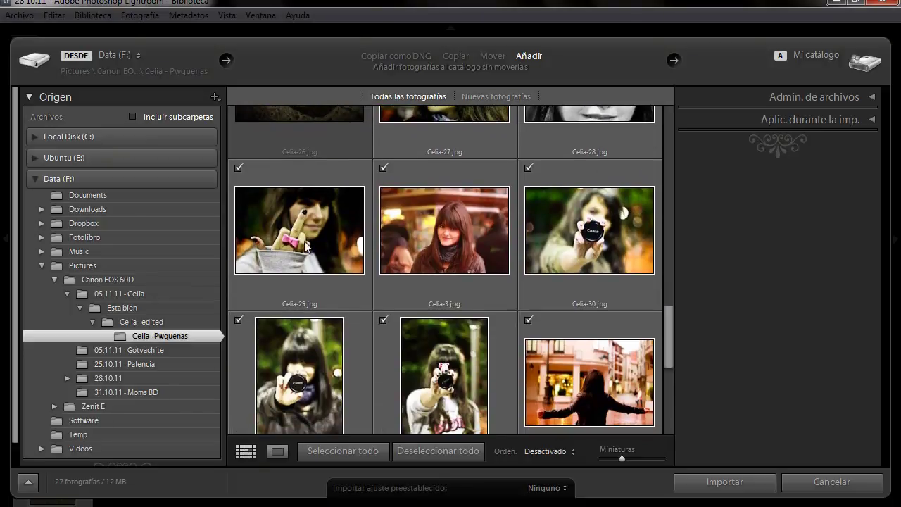
click(239, 170)
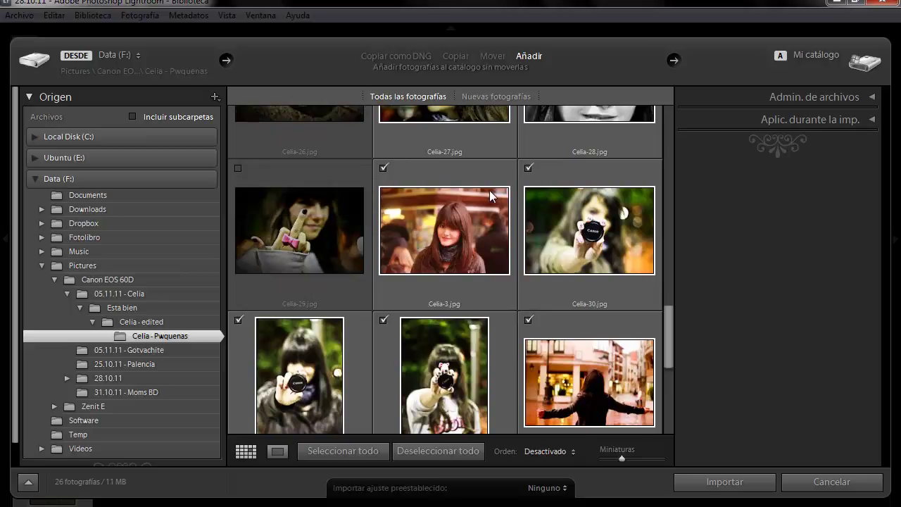
click(529, 169)
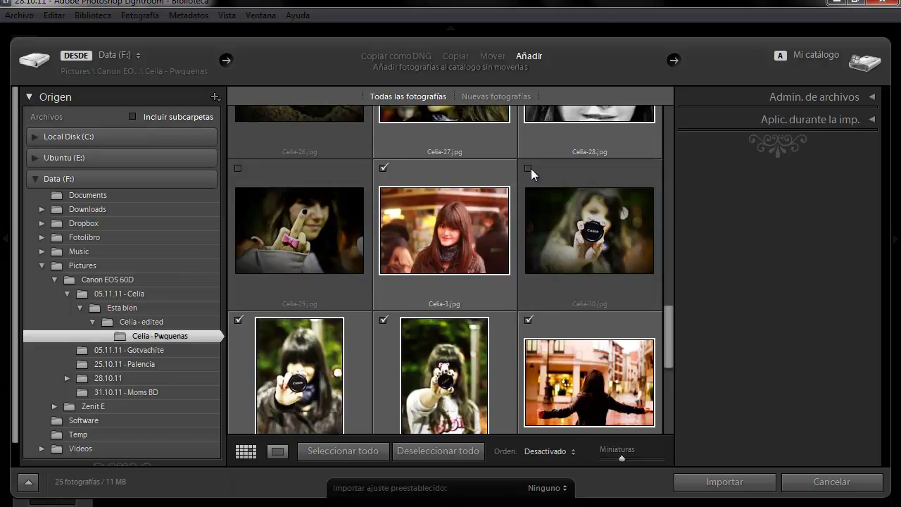
drag(667, 312, 668, 360)
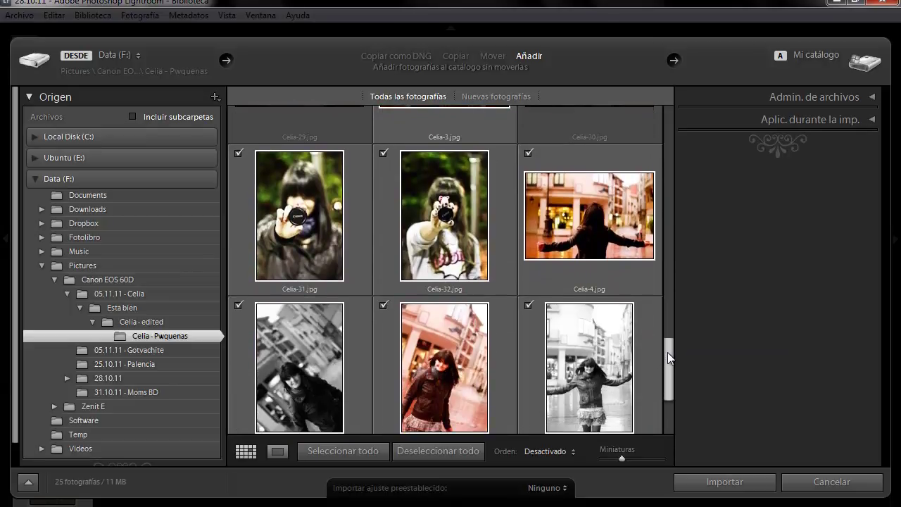
click(238, 153)
click(383, 153)
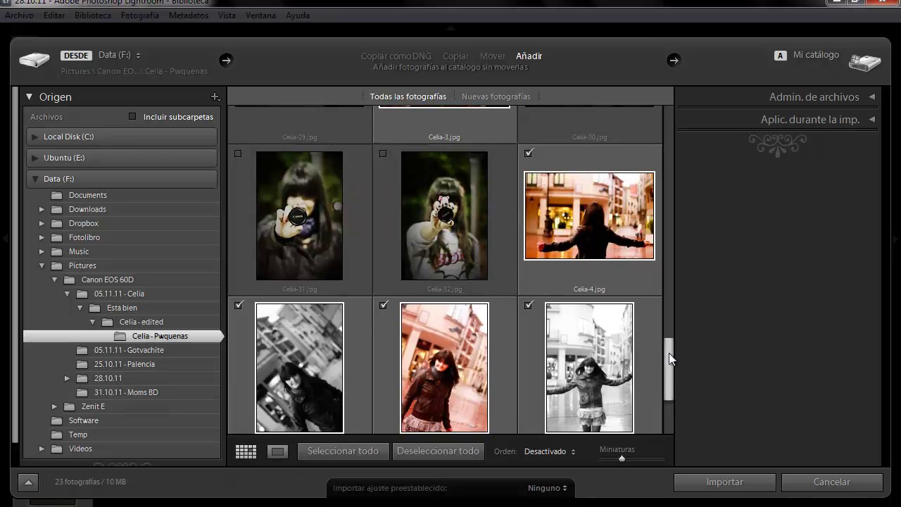
drag(669, 352, 668, 404)
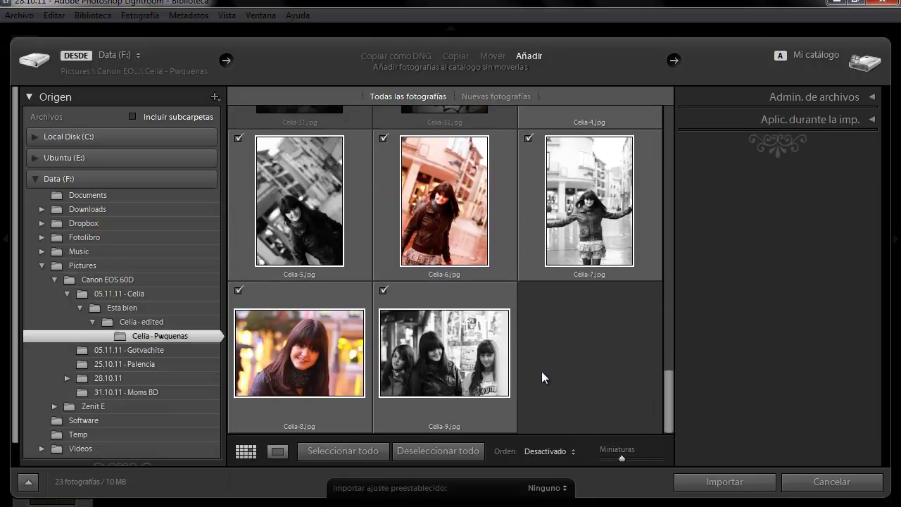
click(382, 291)
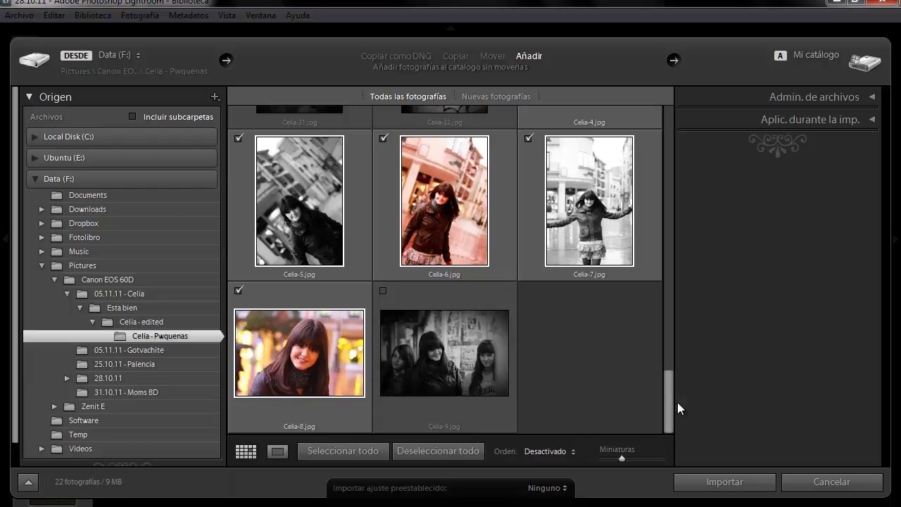
click(716, 483)
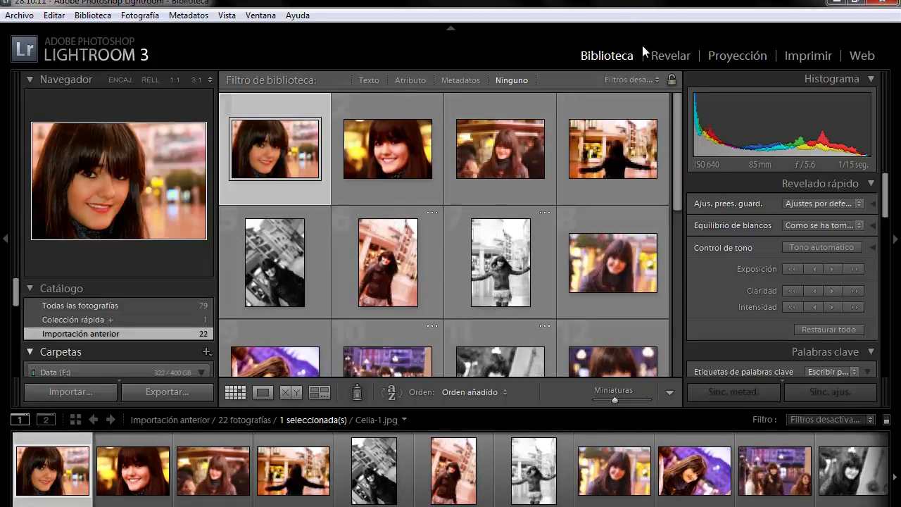
Step: Move from Revelar to the Proyección module, with Celia-1 as the first slide
click(667, 60)
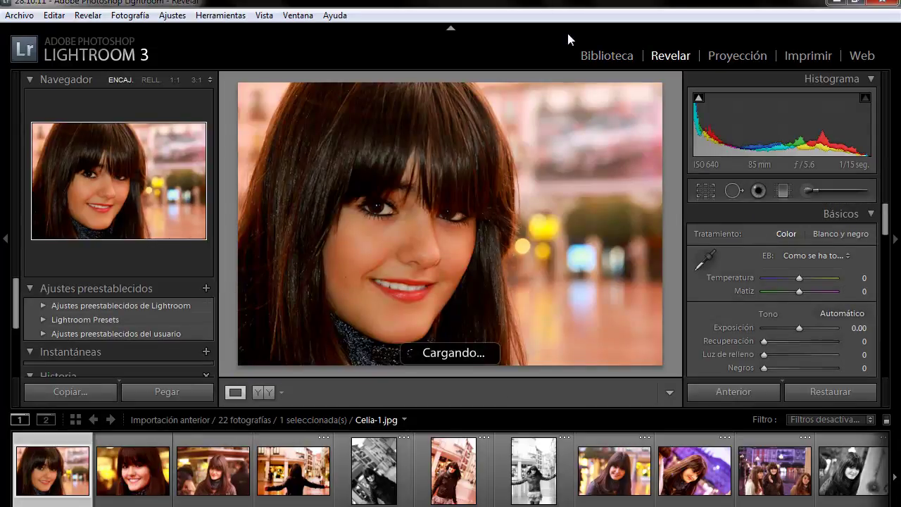
click(717, 58)
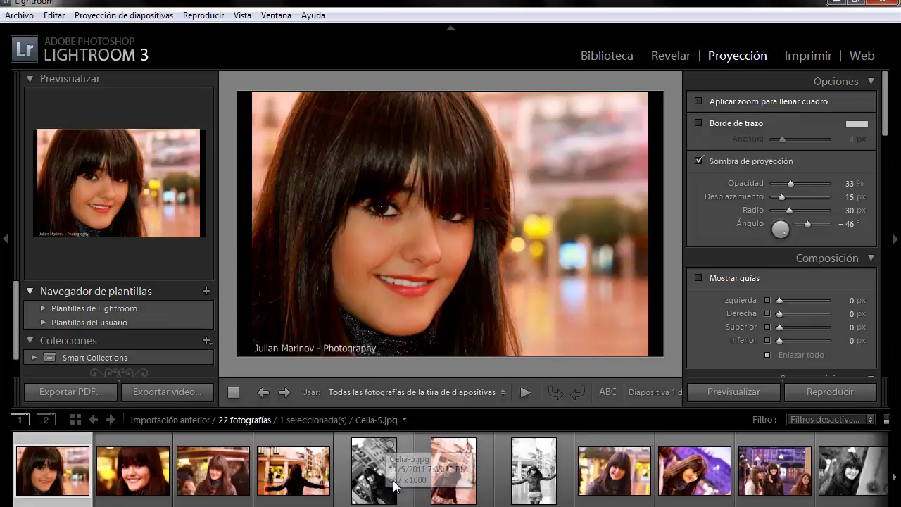
Step: Preview 'Aplicar zoom para llenar cuadro' on Celia-4, 5 and 7, leaving it off
click(365, 484)
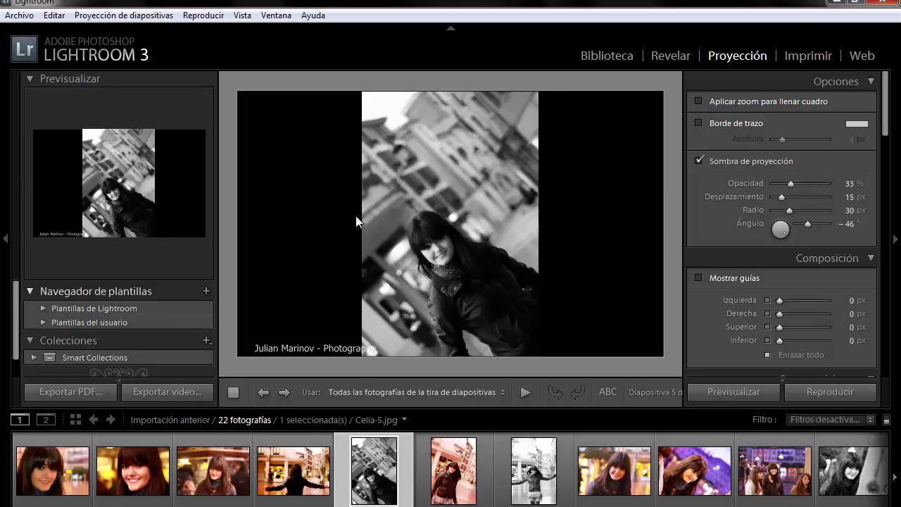
click(698, 101)
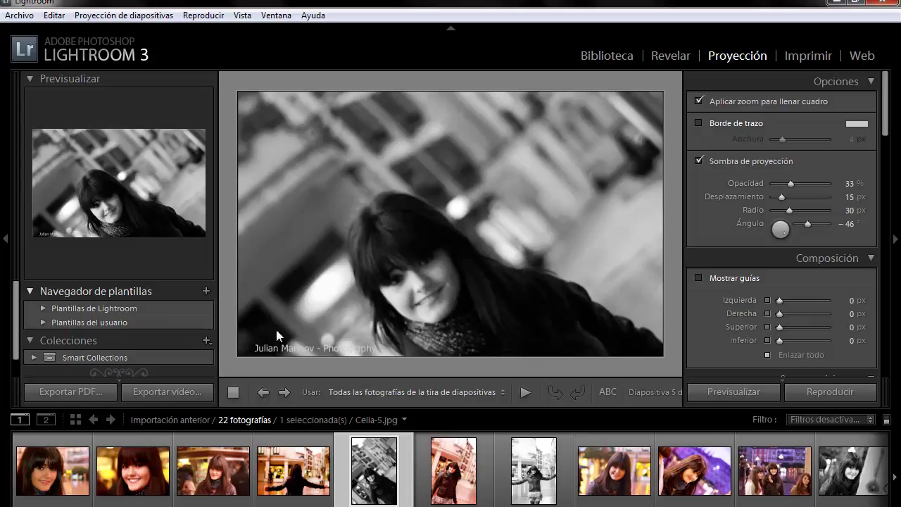
click(299, 450)
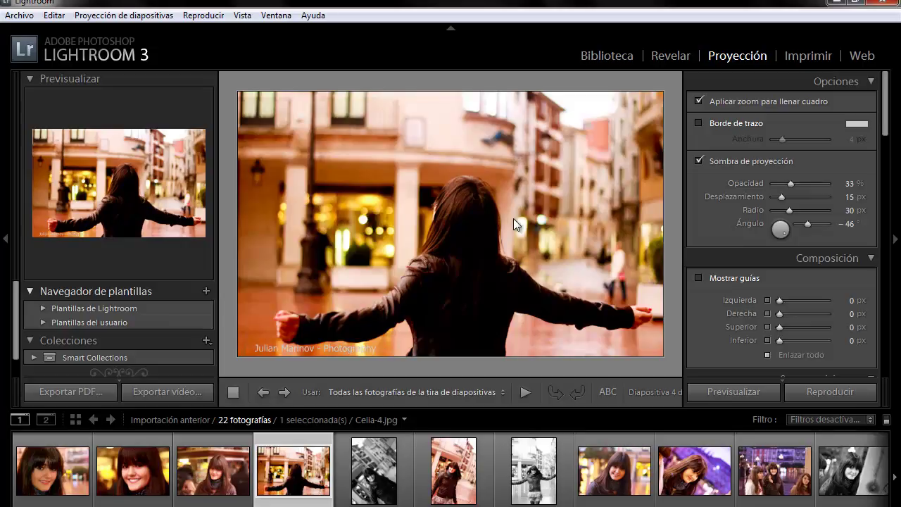
click(699, 100)
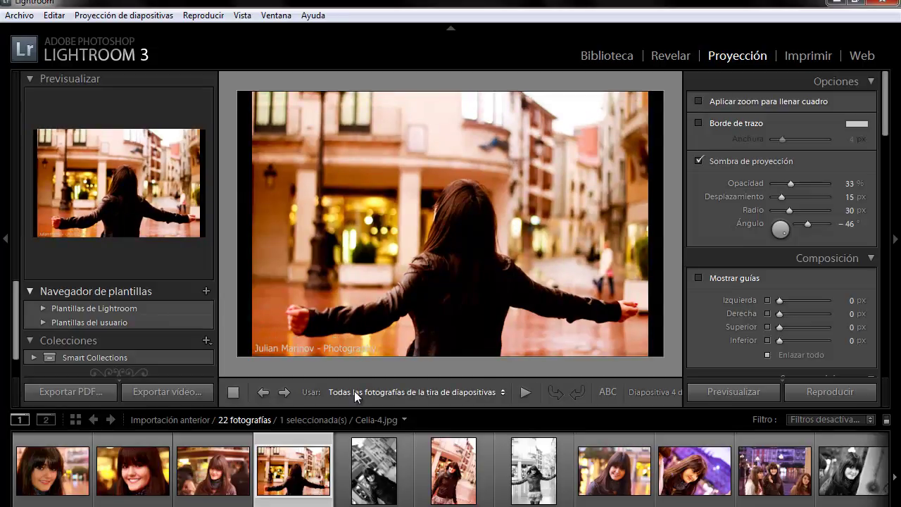
click(374, 458)
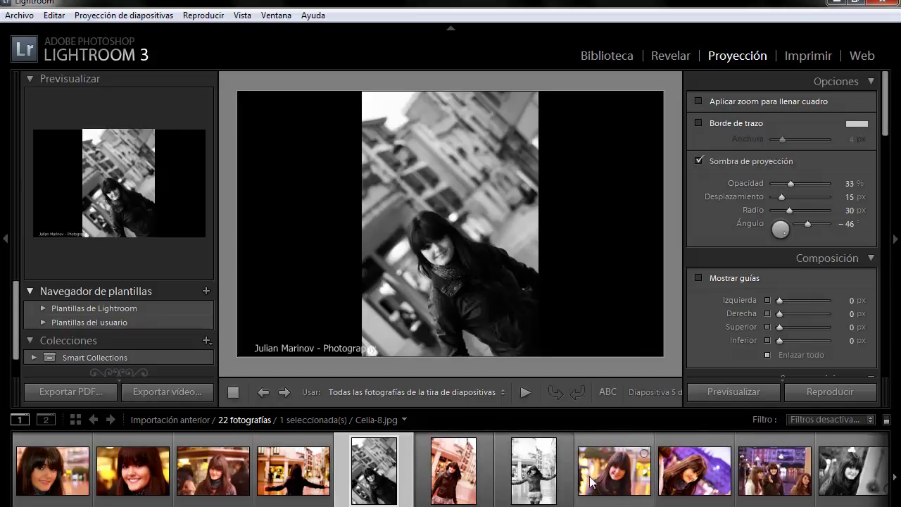
click(546, 482)
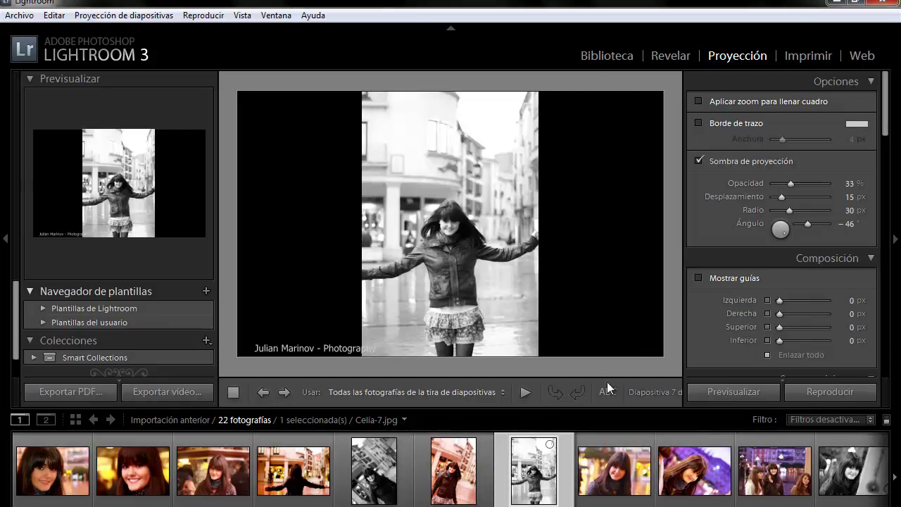
click(698, 101)
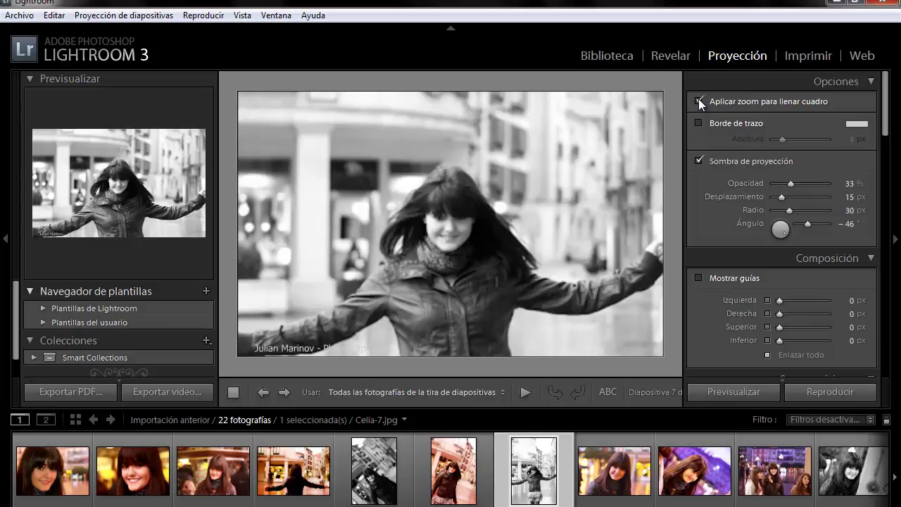
click(698, 99)
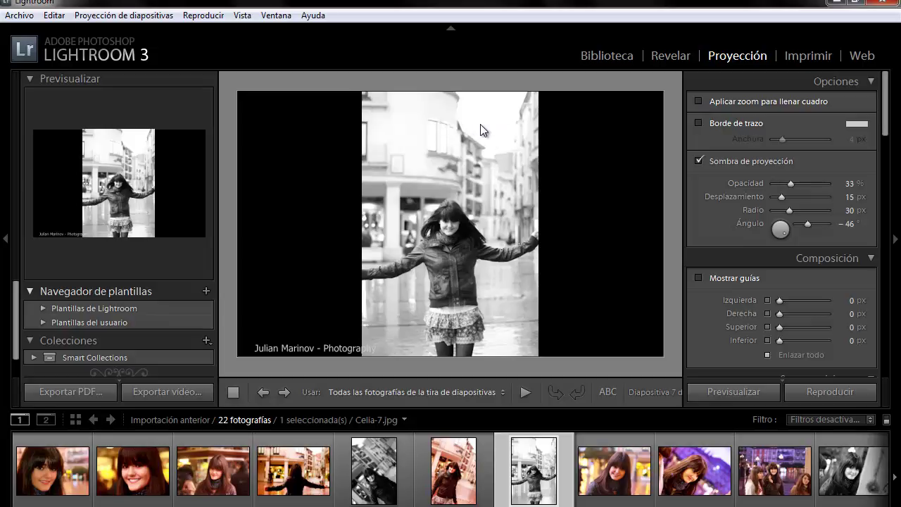
click(698, 101)
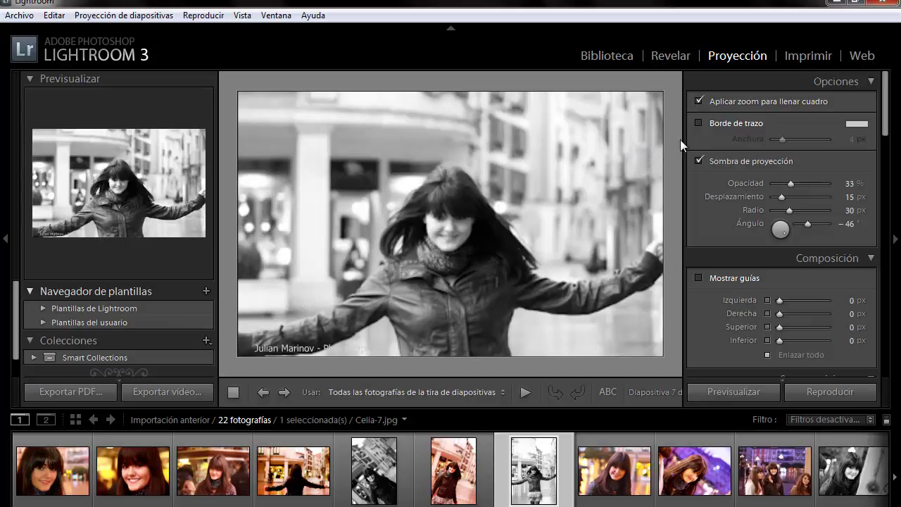
click(699, 99)
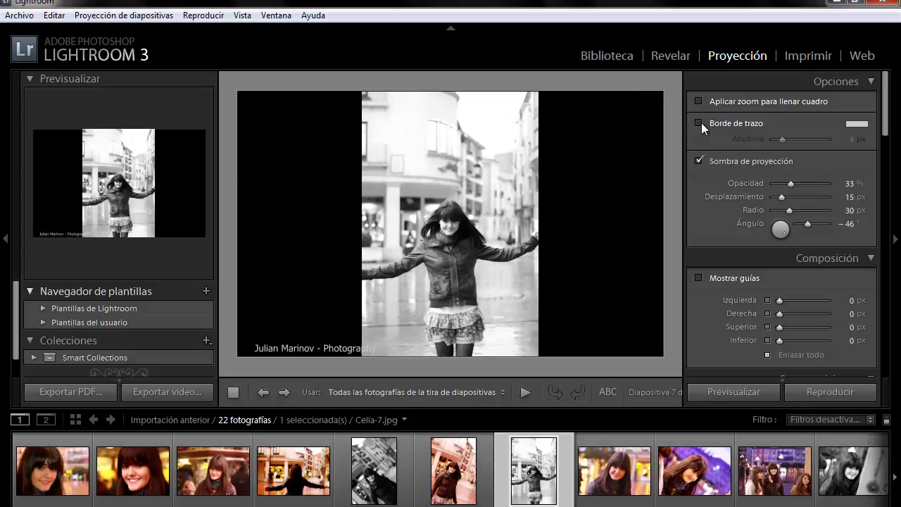
Step: Add a 10 px white 'Borde de trazo' stroke border around the slide photo
click(699, 122)
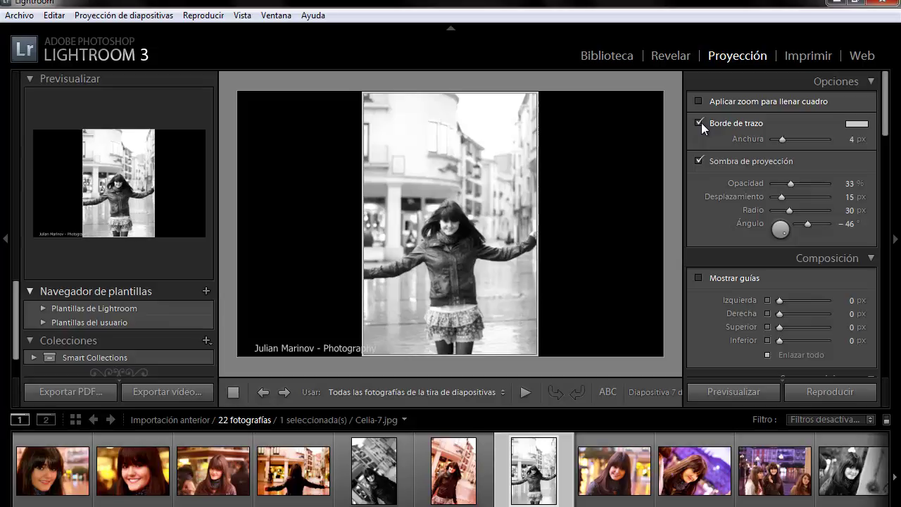
click(698, 100)
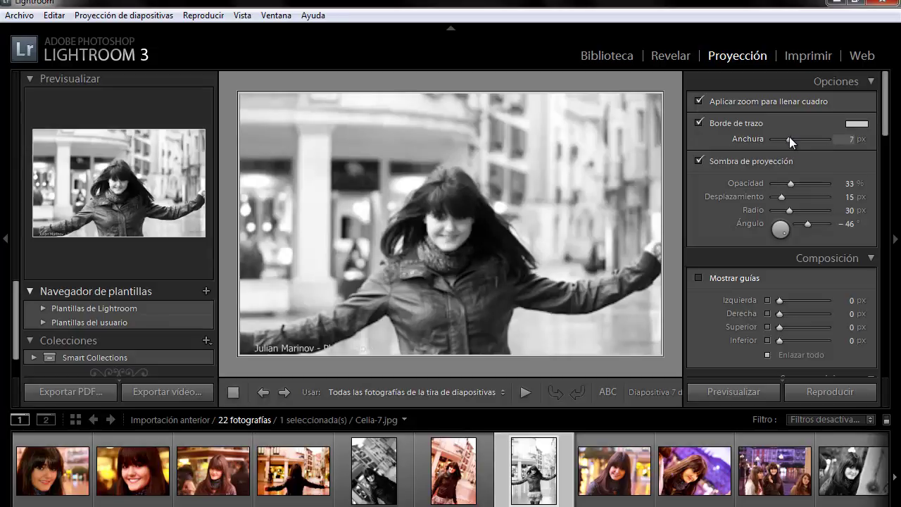
drag(789, 136, 799, 140)
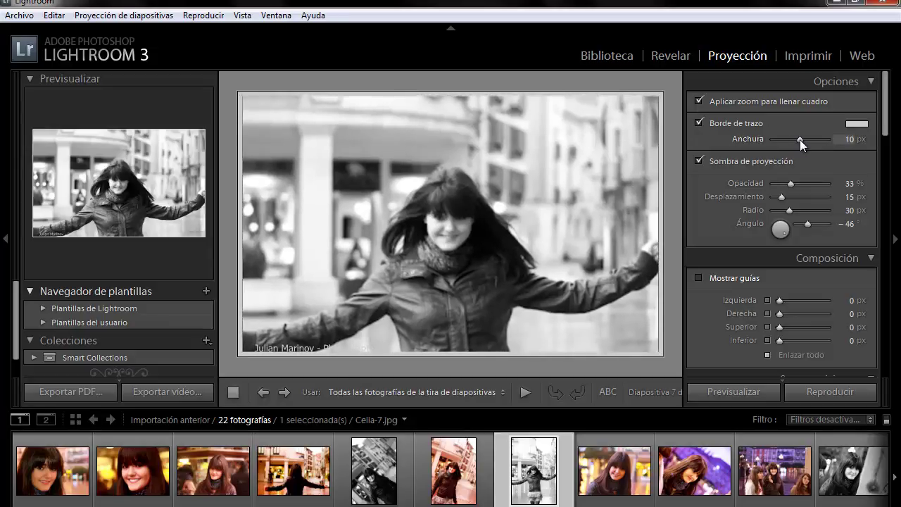
click(856, 124)
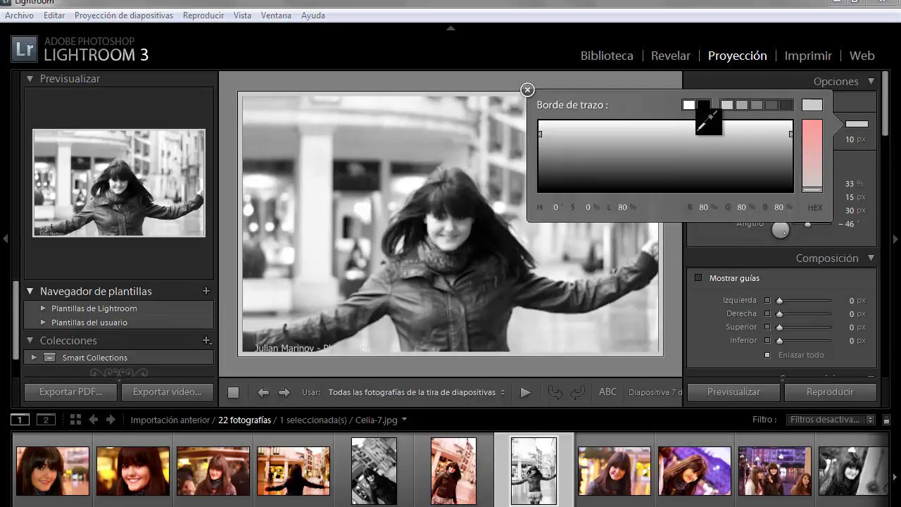
click(688, 106)
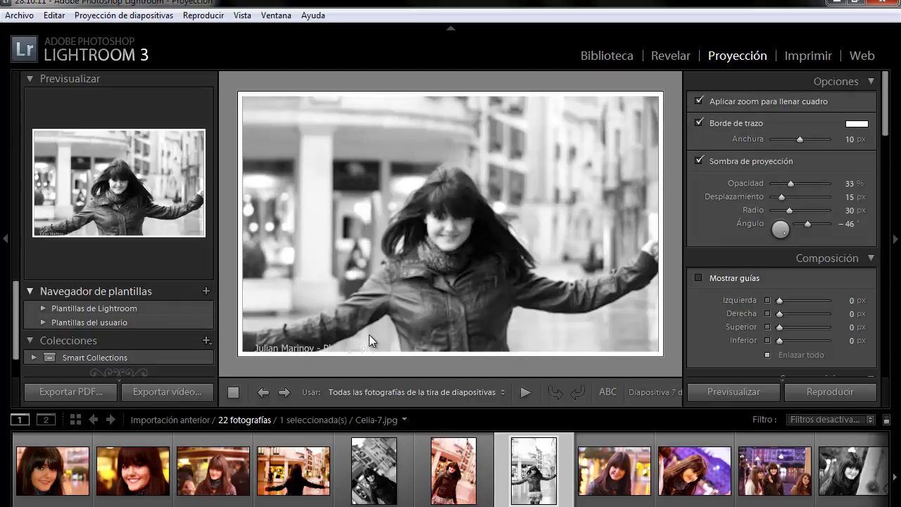
Step: Compare the drop shadow off and on, keep it on, and enable 'Mostrar guías'
click(699, 160)
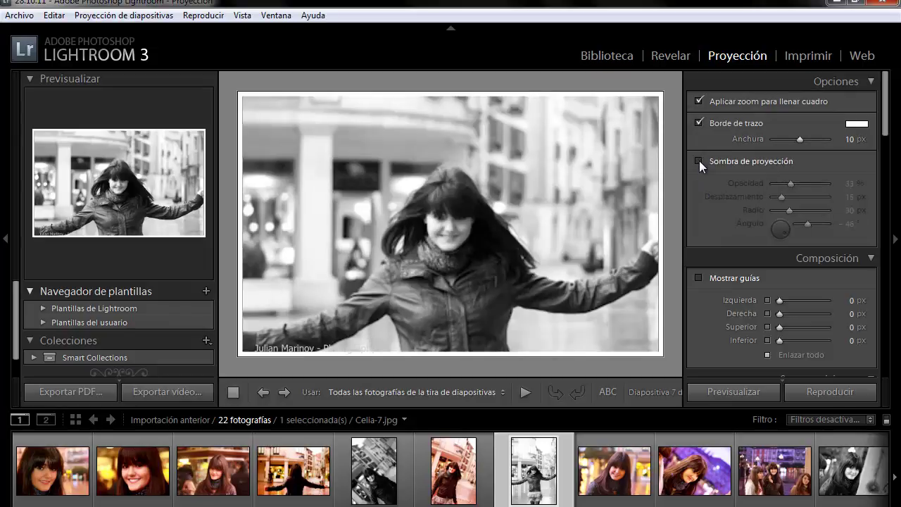
click(699, 160)
click(699, 100)
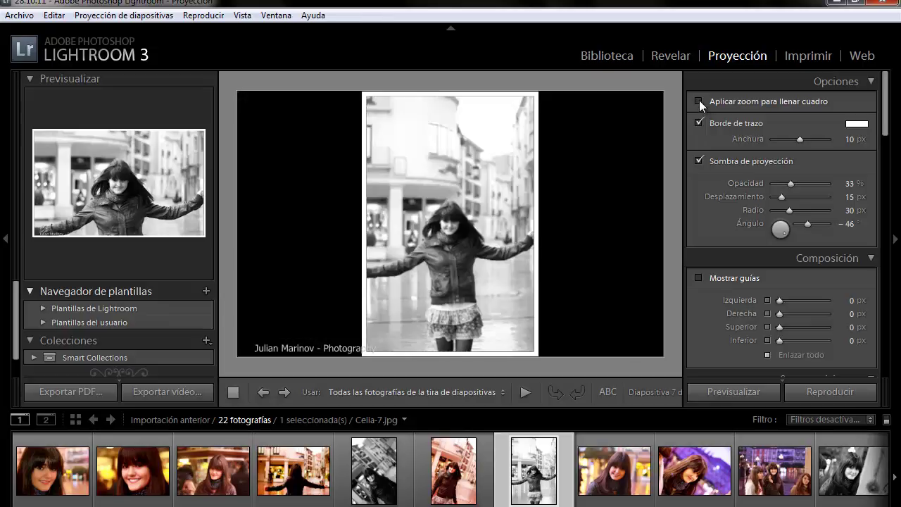
click(697, 162)
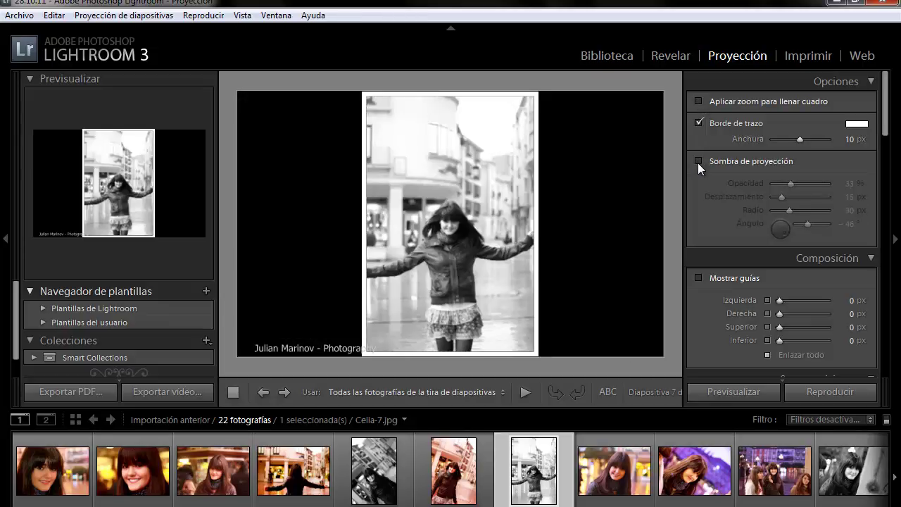
click(698, 163)
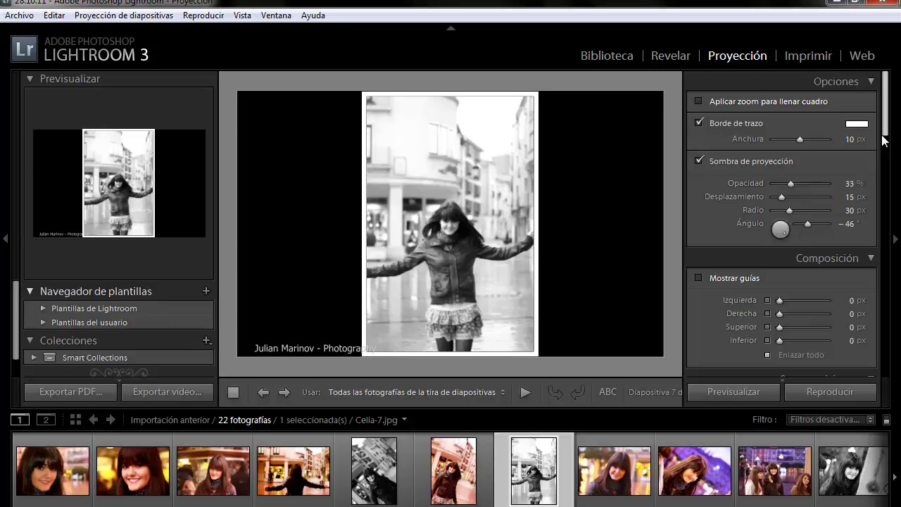
drag(887, 133, 885, 150)
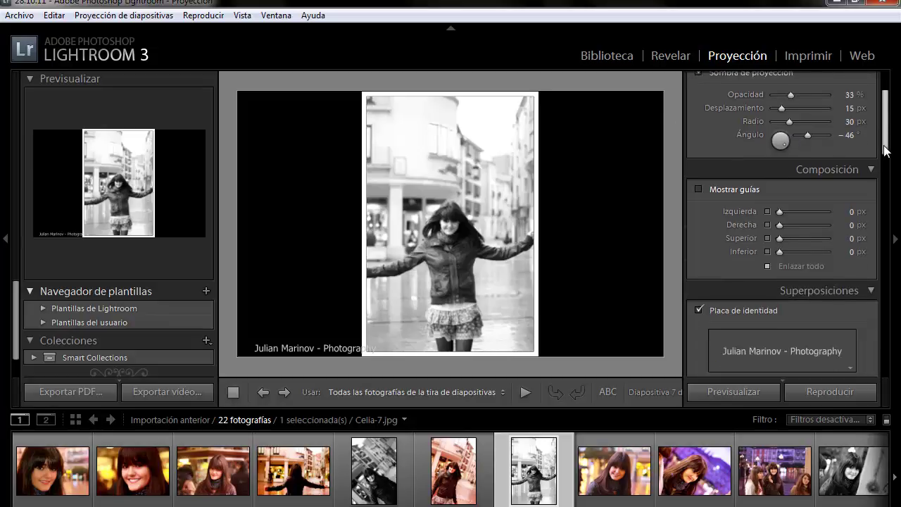
click(698, 185)
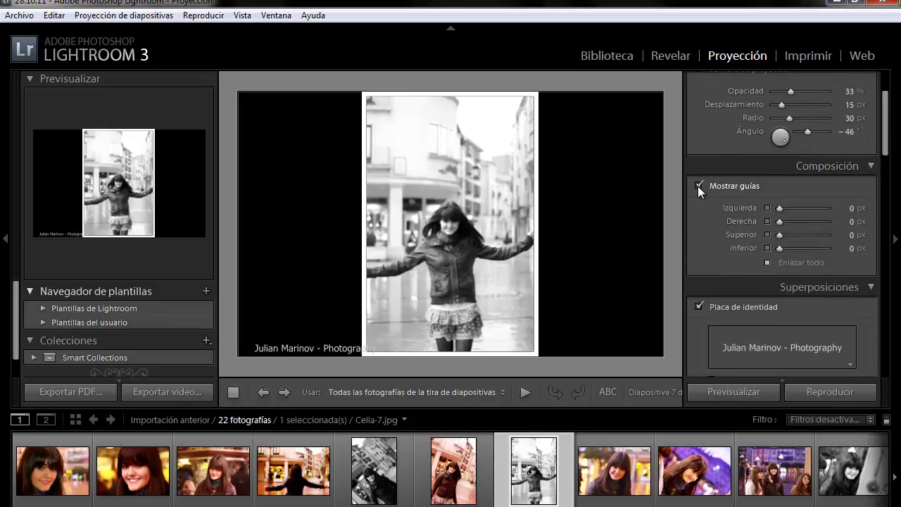
click(698, 186)
click(697, 186)
Step: Hide guides, choose 'Placa de identidad principal', and drag the Lightroom plate to the lower left
click(697, 186)
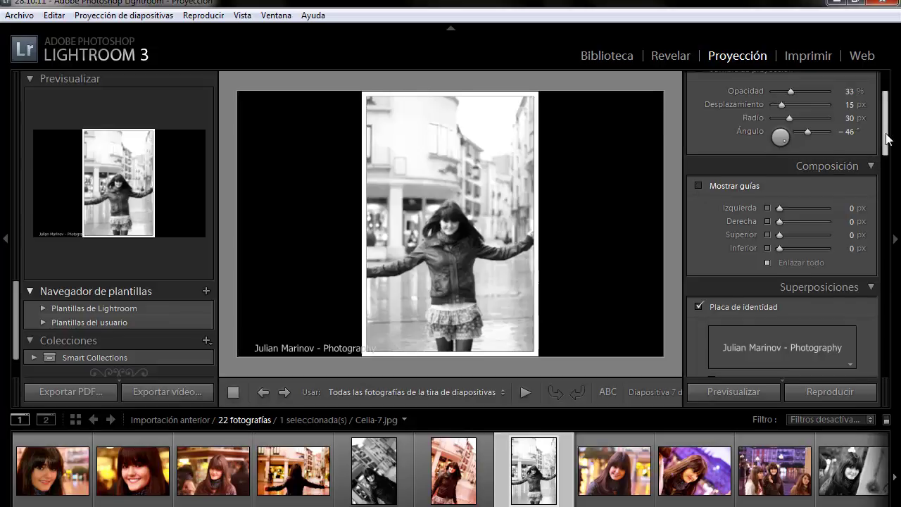
drag(887, 139, 886, 167)
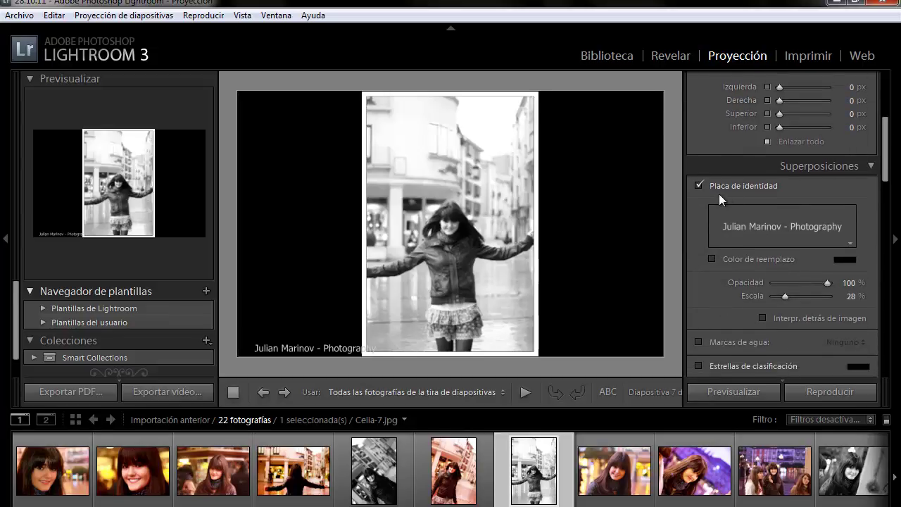
click(849, 243)
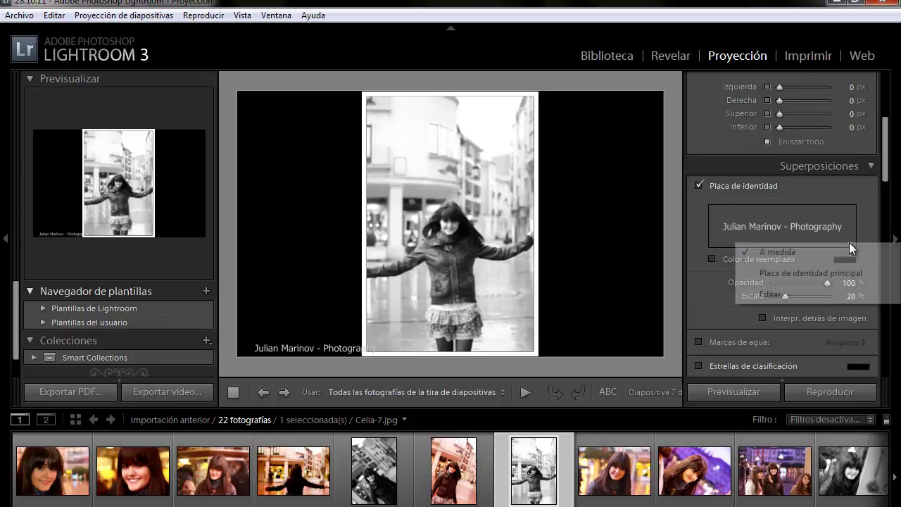
click(837, 275)
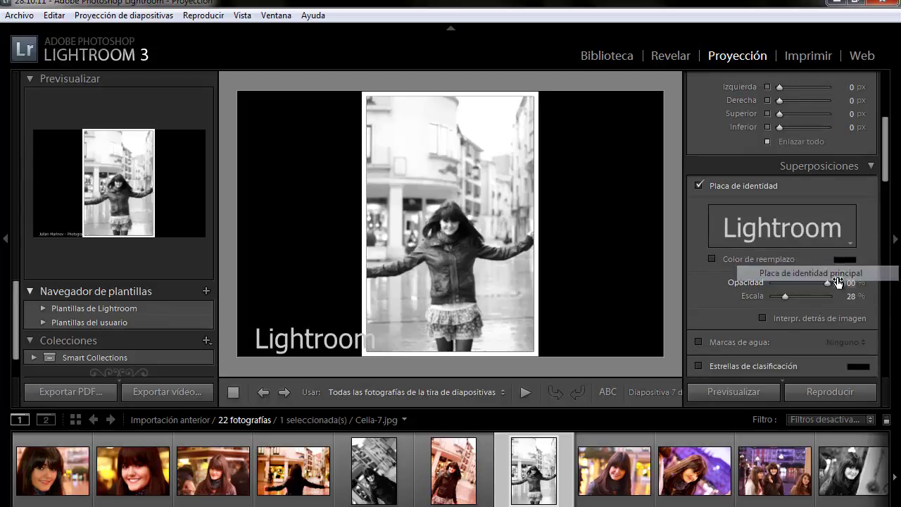
click(318, 341)
drag(318, 341, 318, 335)
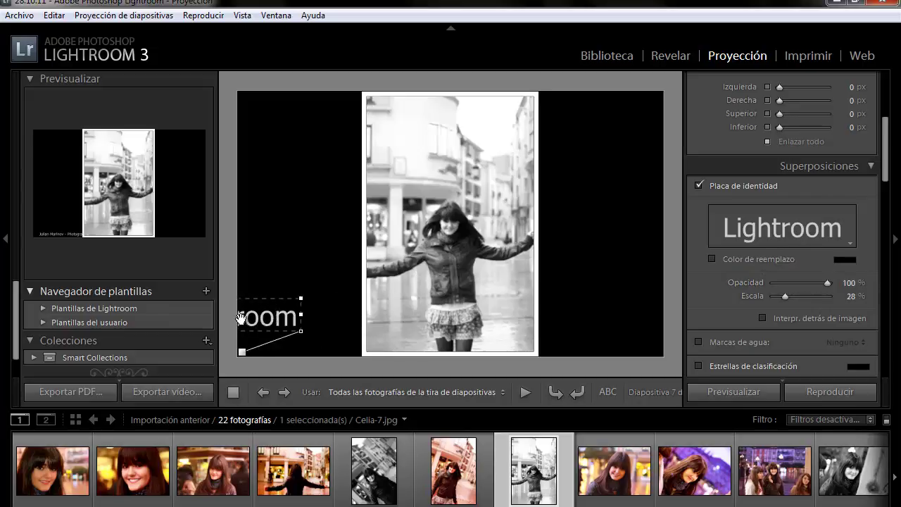
mouse_move(319, 335)
mouse_down()
mouse_move(340, 296)
mouse_move(322, 150)
mouse_move(323, 336)
mouse_up()
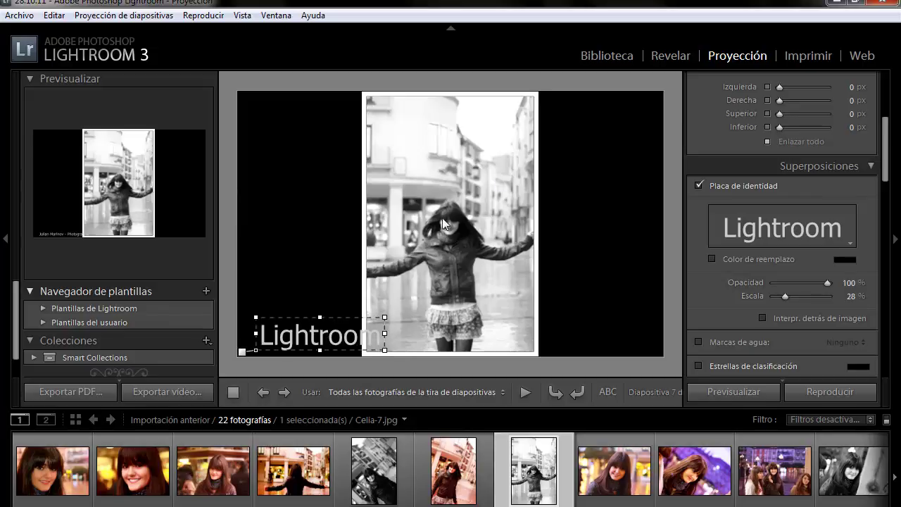
click(851, 242)
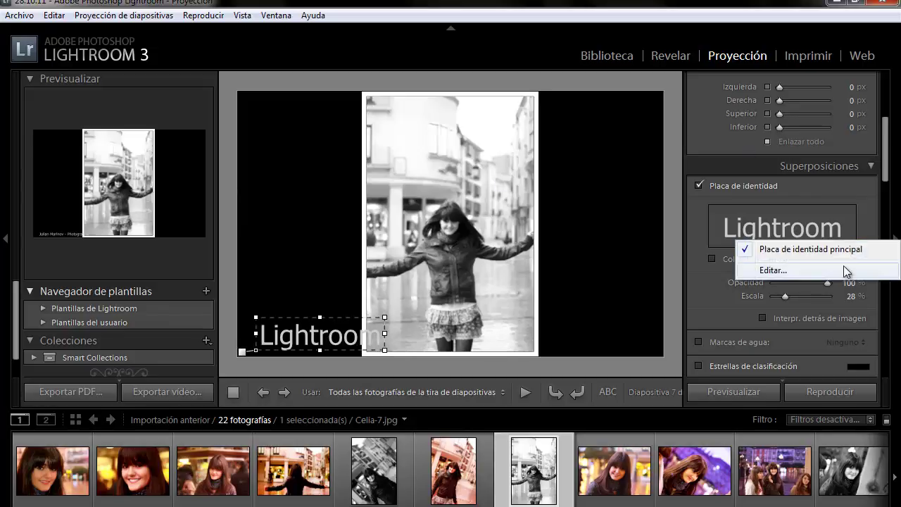
Step: Enter the photographer's name followed by '- Pho' as the identity plate text
click(841, 268)
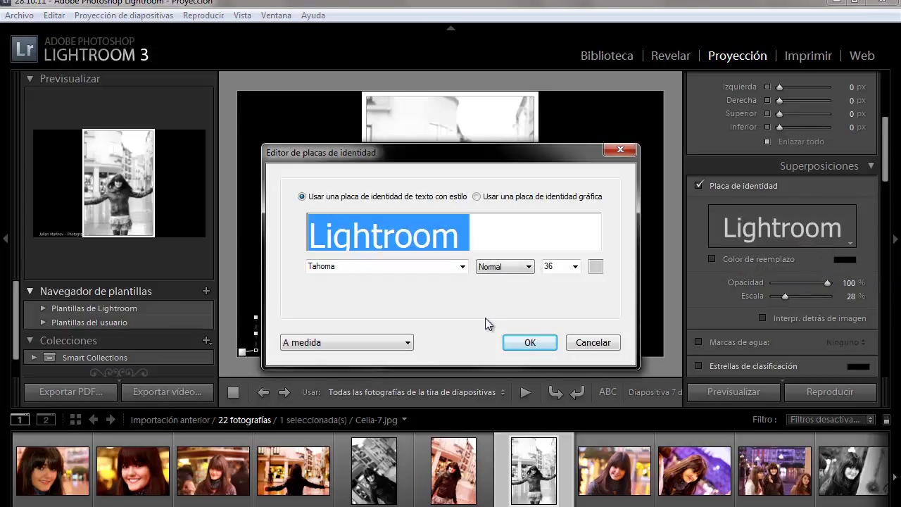
text(Julian Ma)
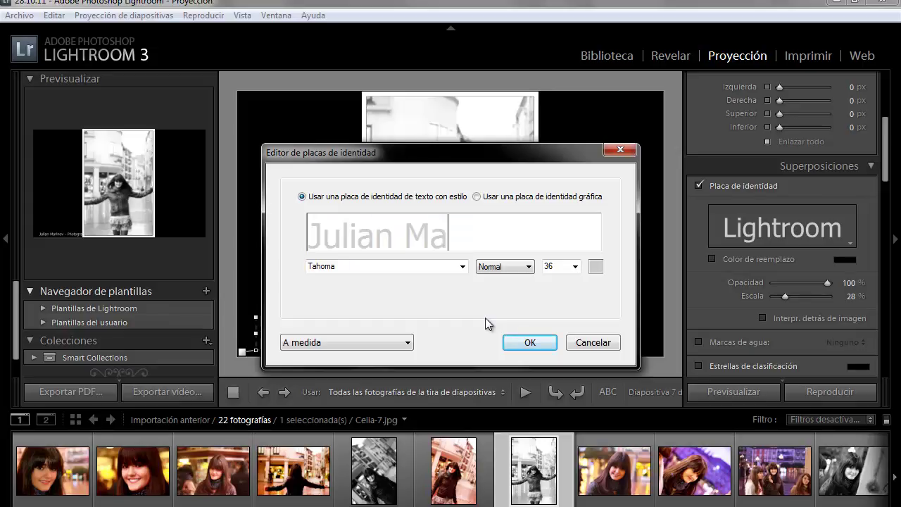
text(rinov-)
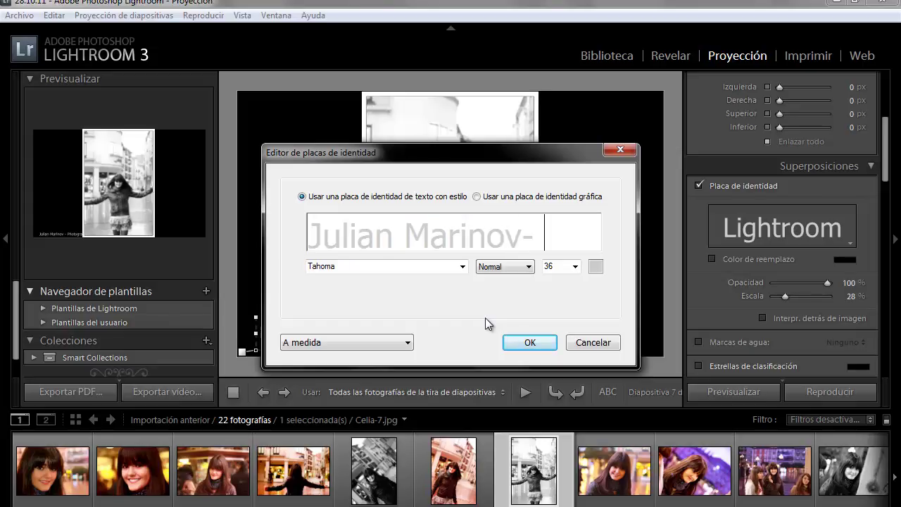
key(BackSpace)
text(0)
key(BackSpace)
text(0)
key(BackSpace)
text(-)
text( Pho)
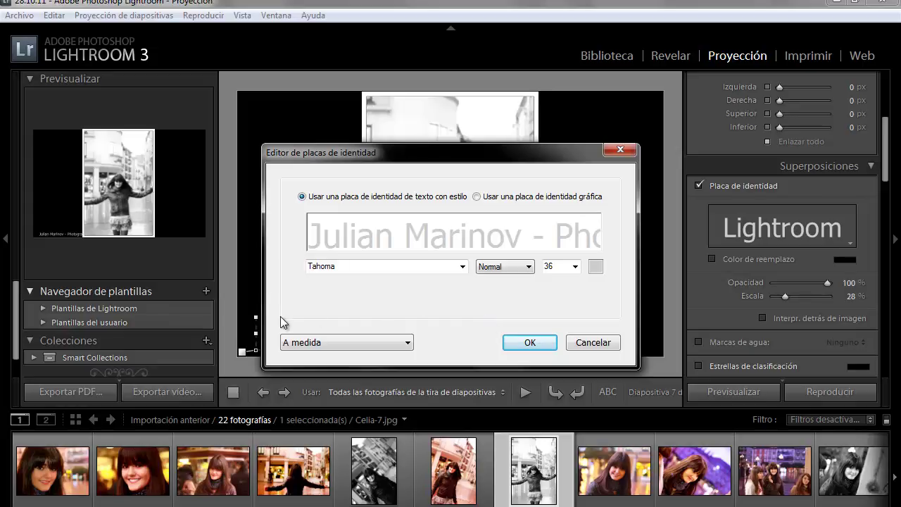
Step: Try Tahoma and Xenophone, then set the plate font to Verdana
click(462, 266)
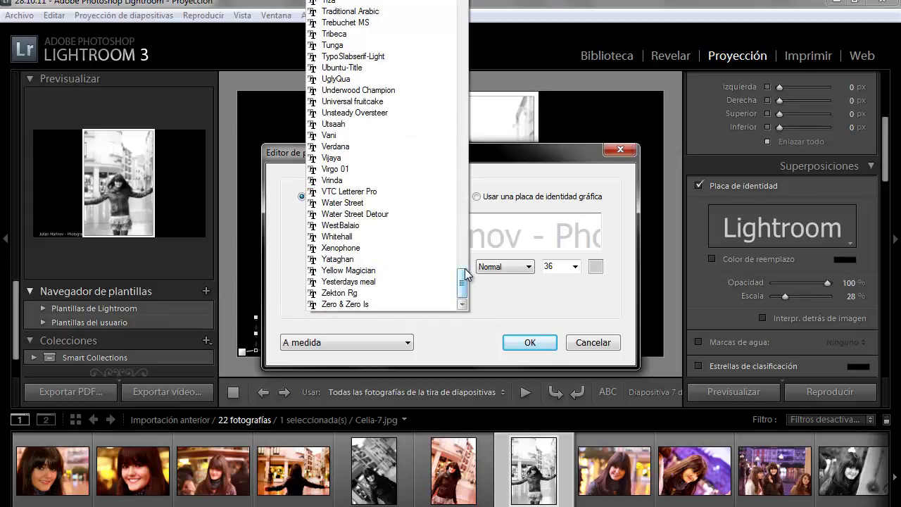
click(403, 146)
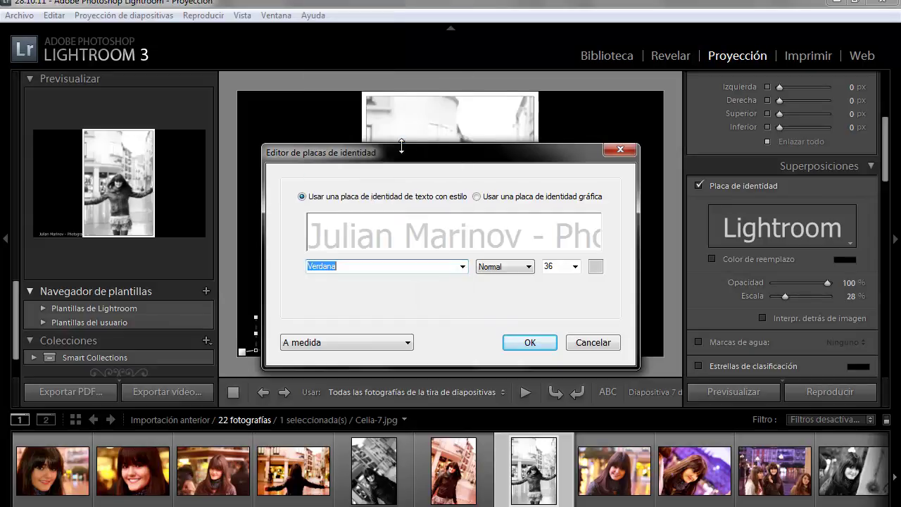
key(ctrl+z)
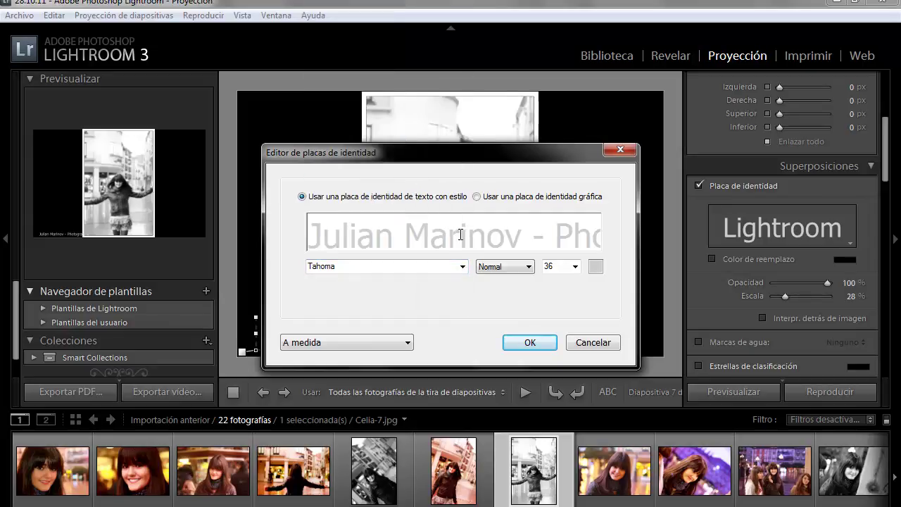
key(ctrl+a)
click(462, 267)
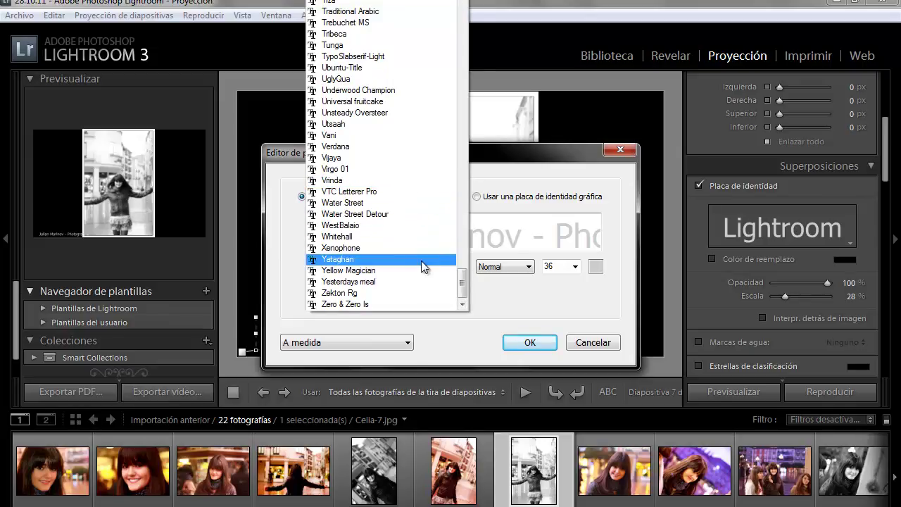
click(414, 247)
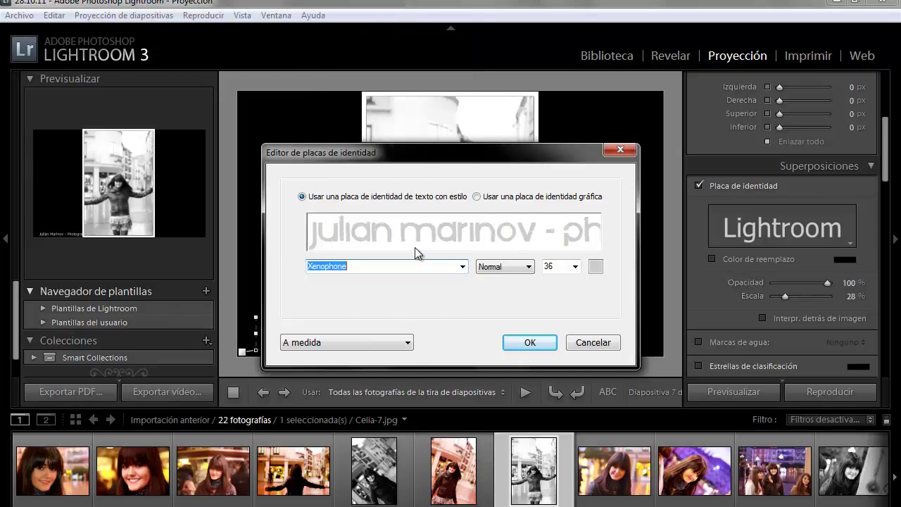
click(464, 267)
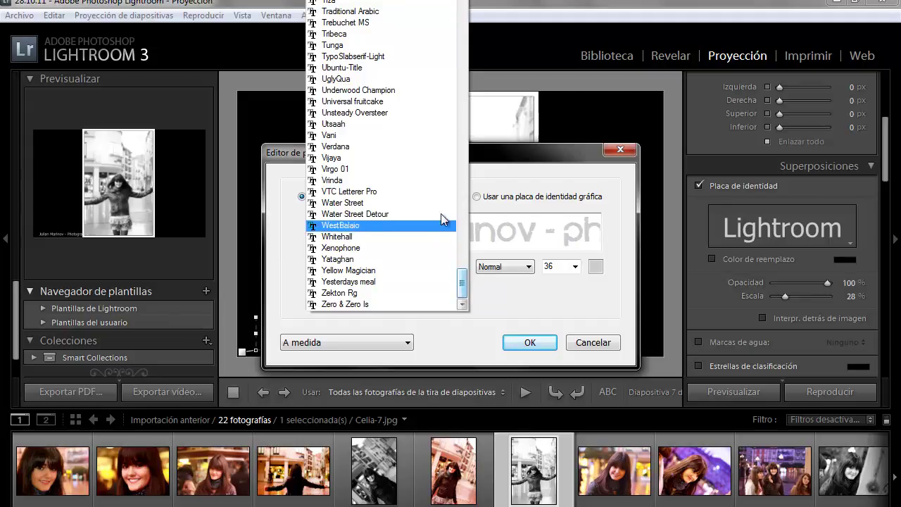
click(412, 147)
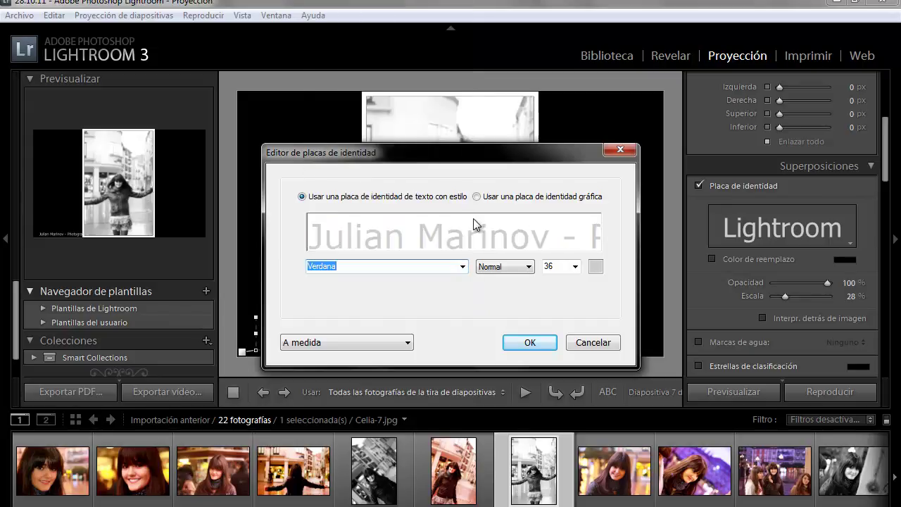
Step: Try bold and italic styles, settle on Normal at size 36, and apply the plate
click(516, 275)
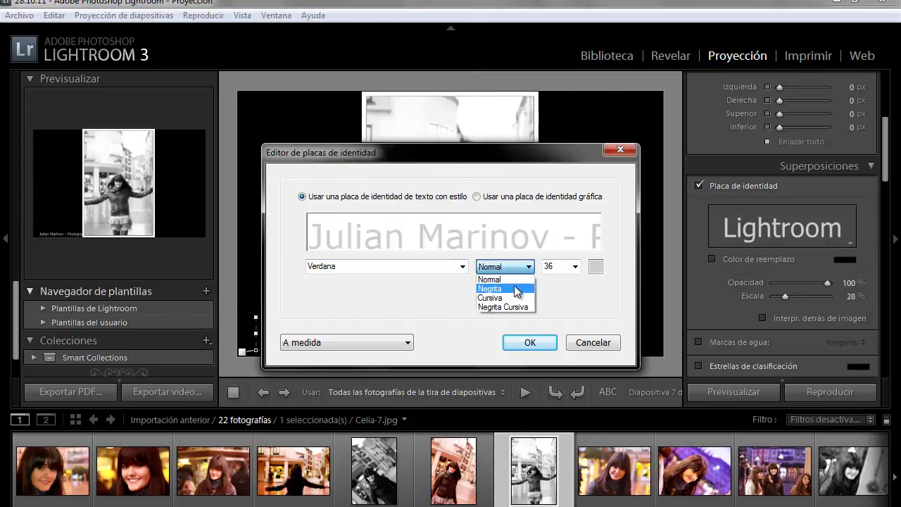
click(515, 289)
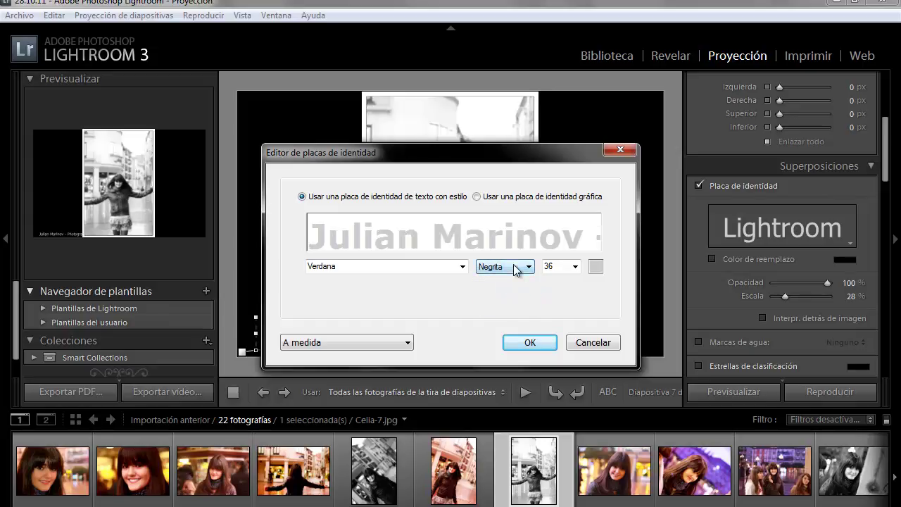
click(514, 266)
click(516, 298)
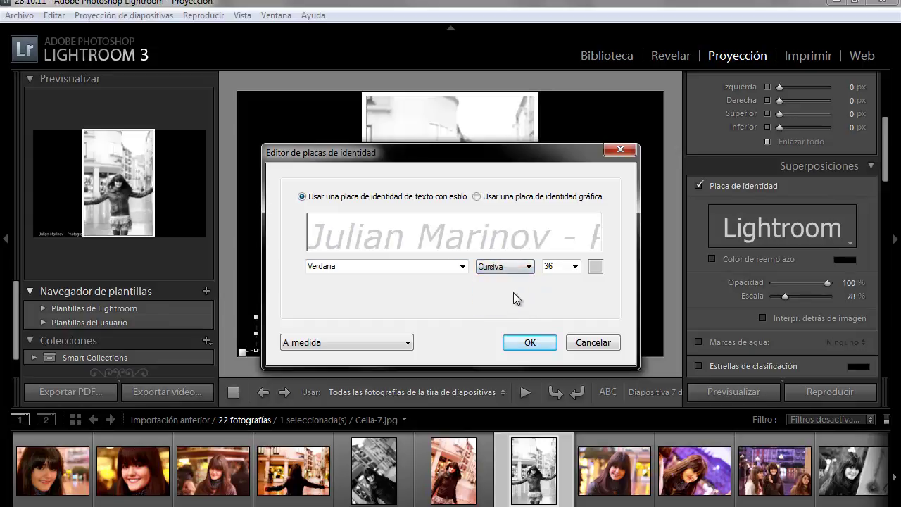
click(516, 271)
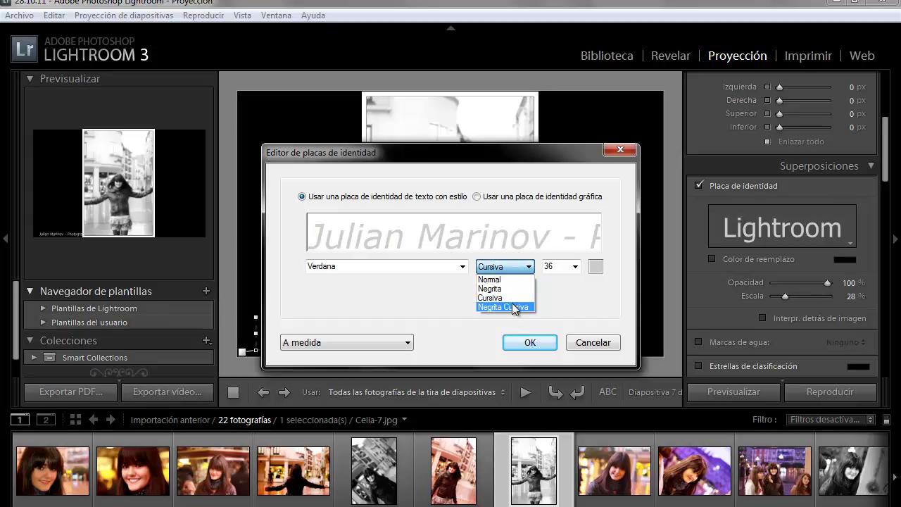
click(519, 307)
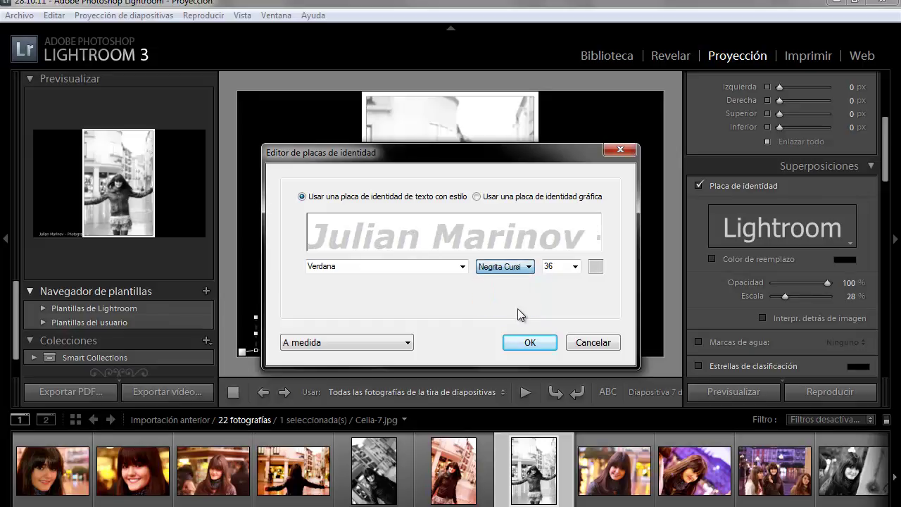
click(516, 271)
click(515, 280)
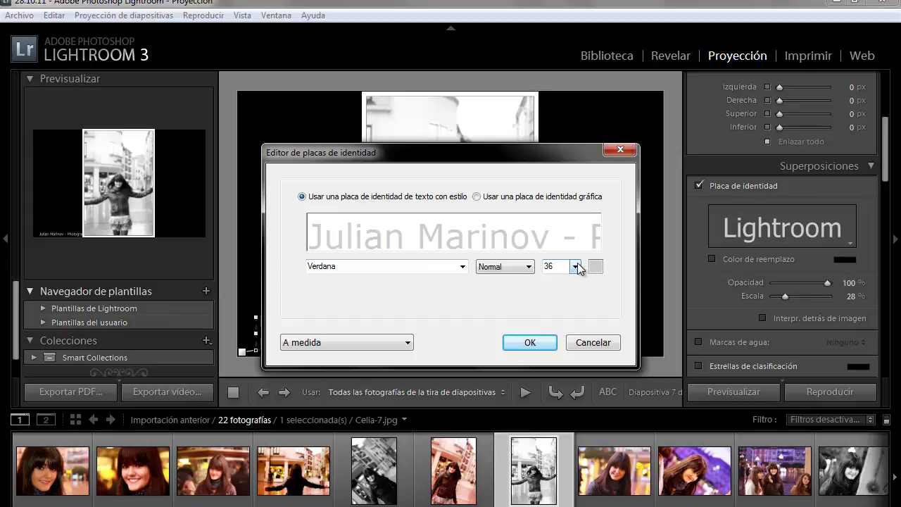
click(513, 345)
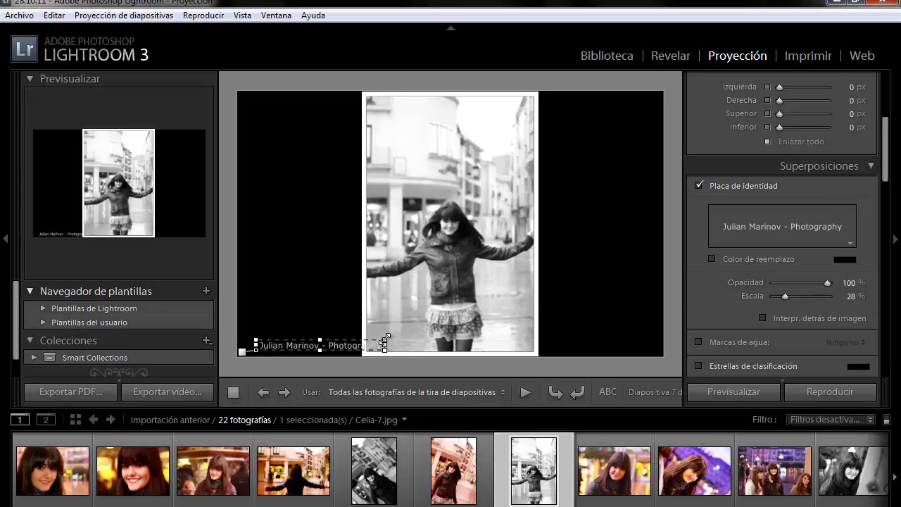
Step: Test Override Color, then set the plate to 20% scale with 100% opacity
mouse_move(384, 342)
mouse_down()
mouse_move(403, 300)
mouse_move(427, 307)
mouse_move(359, 328)
mouse_up()
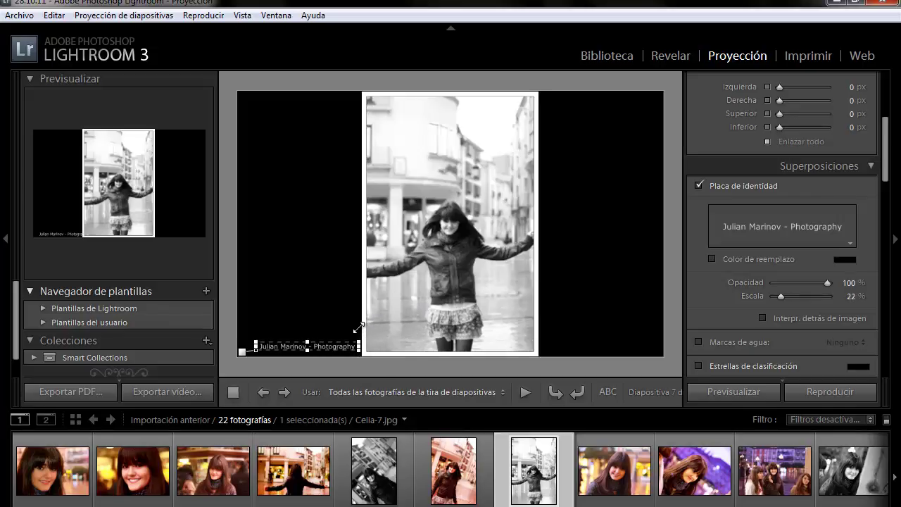
click(398, 333)
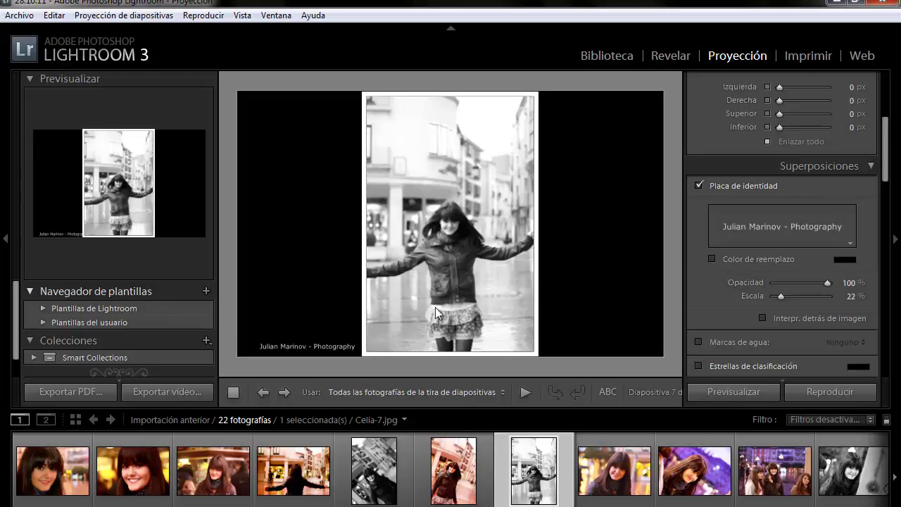
click(710, 258)
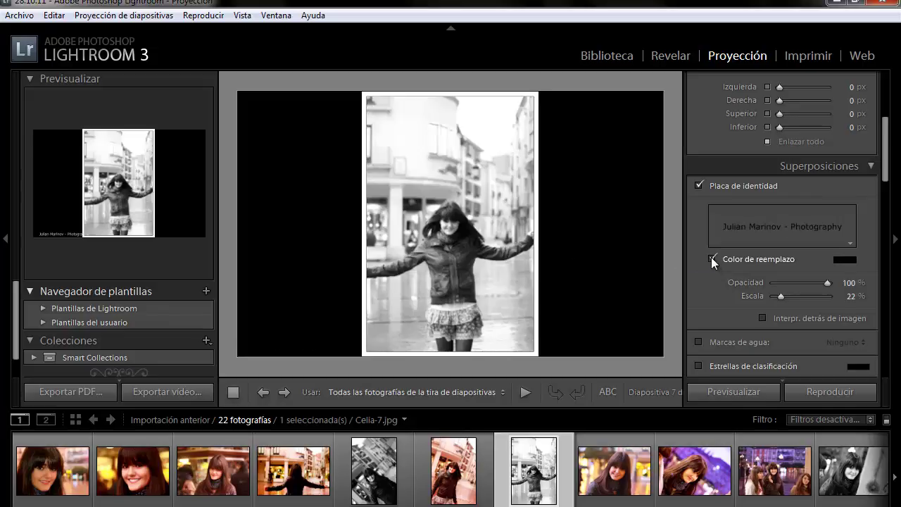
click(711, 258)
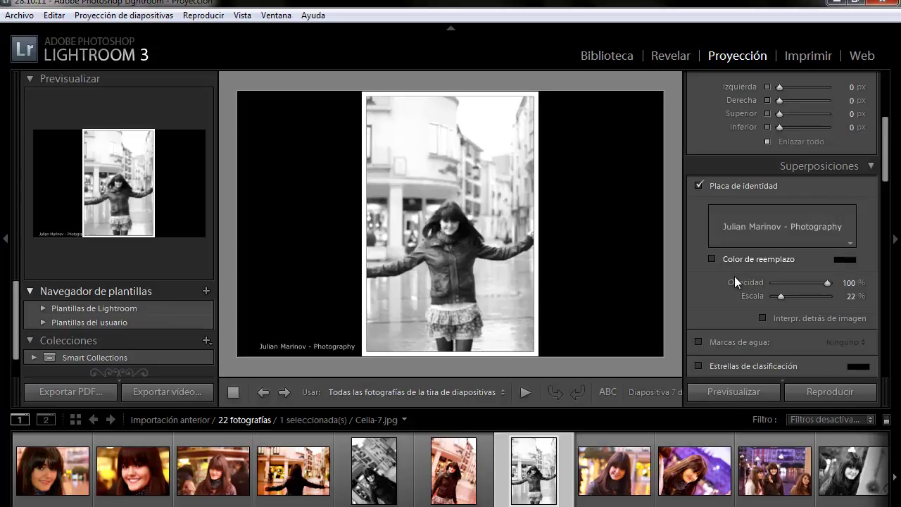
mouse_move(827, 282)
mouse_down()
mouse_move(786, 285)
mouse_move(837, 280)
mouse_up()
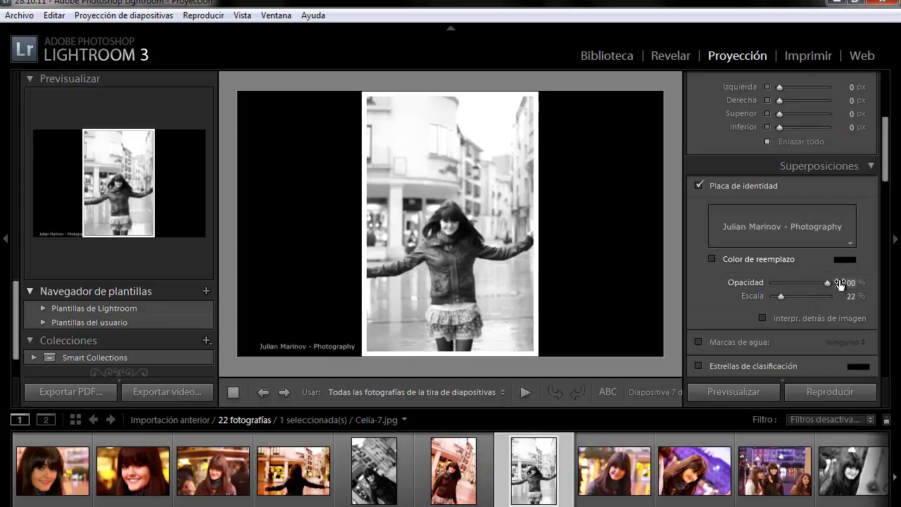
mouse_move(778, 296)
mouse_down()
mouse_move(836, 292)
mouse_move(777, 296)
mouse_up()
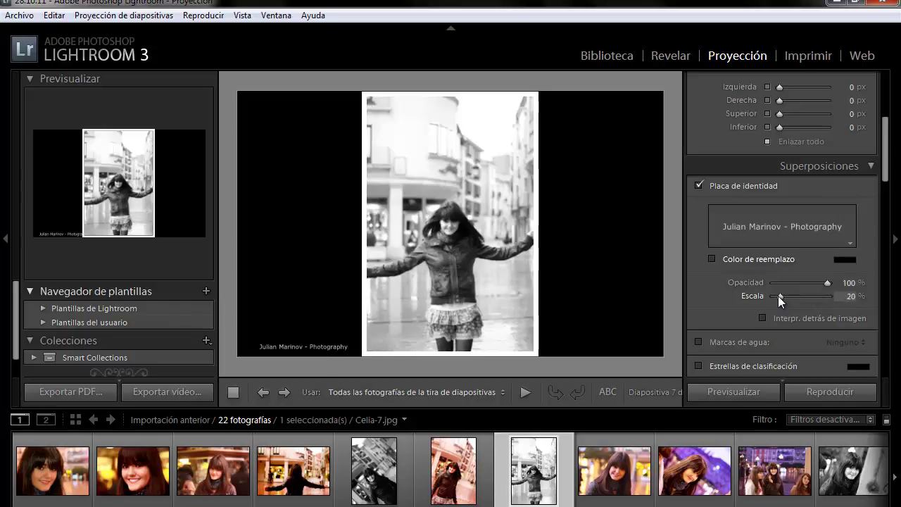
Step: Turn on Render behind image and move the identity plate right, under the photo
click(762, 318)
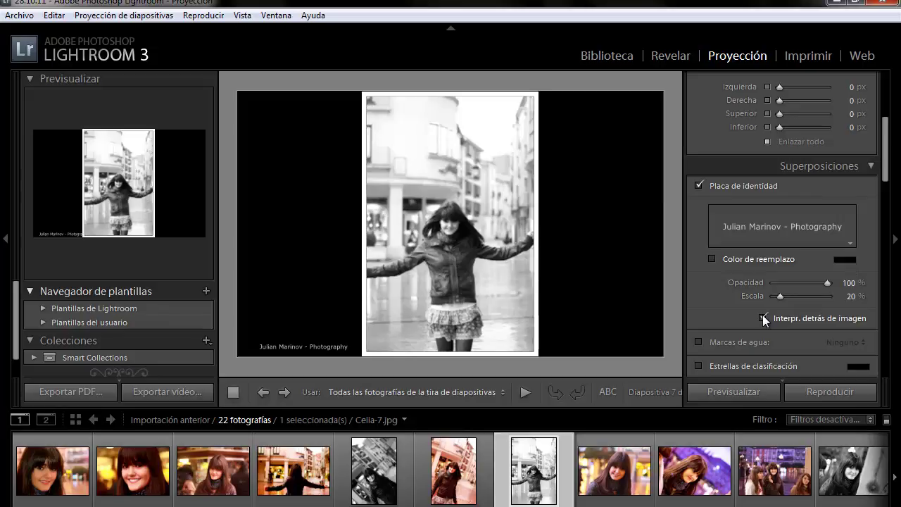
click(271, 347)
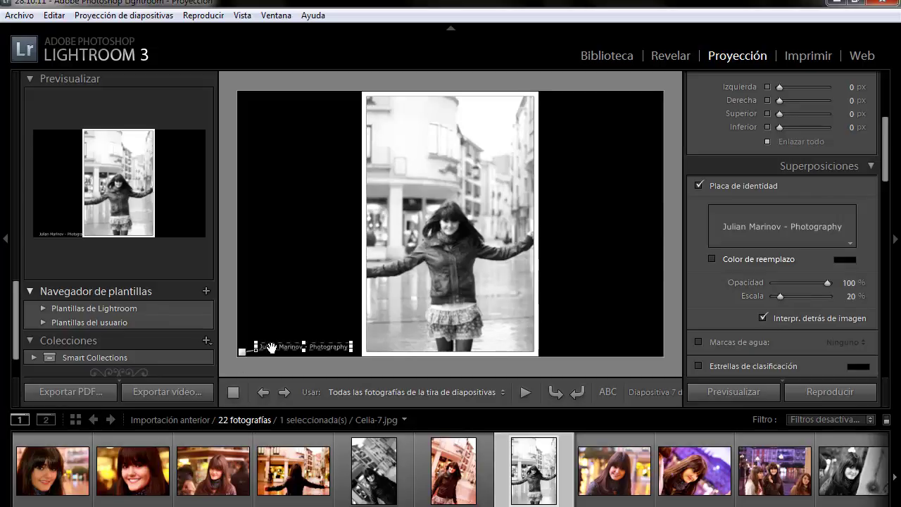
drag(271, 347, 316, 343)
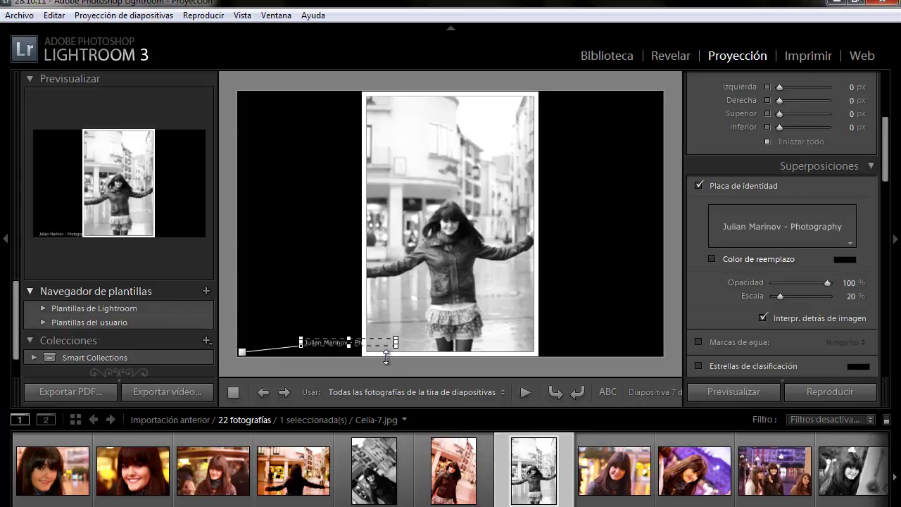
click(386, 329)
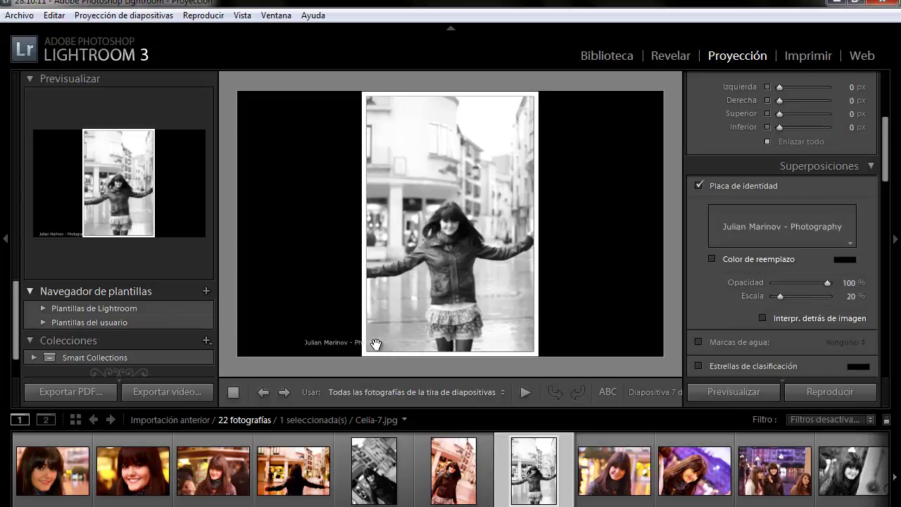
click(345, 343)
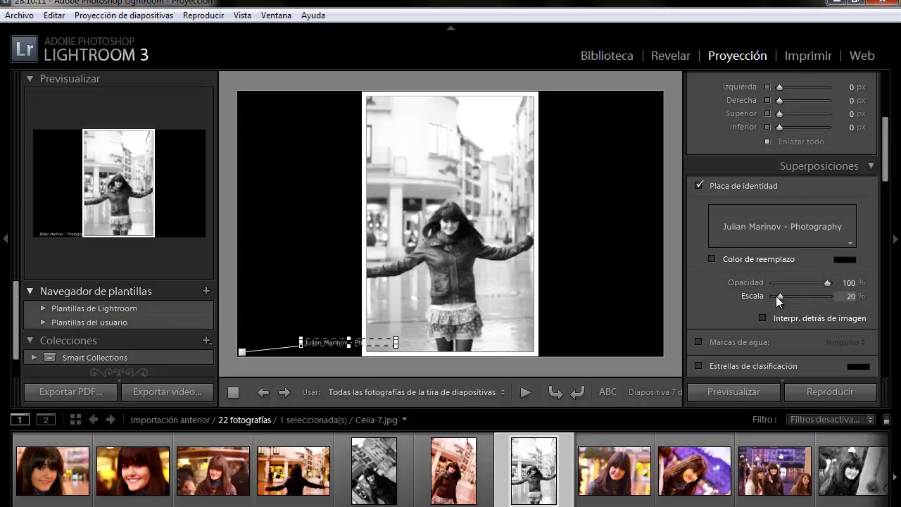
Step: Render the plate in front at 21% scale, tucked into the slide's lower-left corner
drag(777, 297, 800, 294)
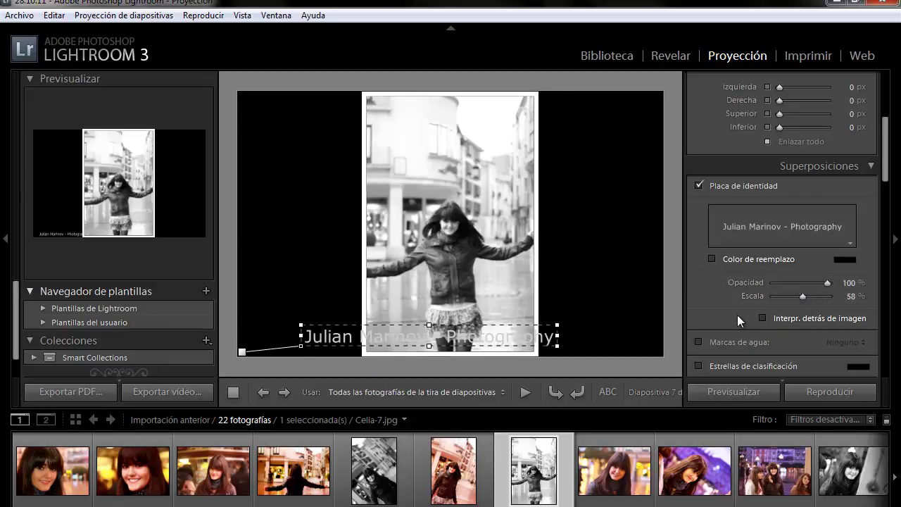
click(762, 317)
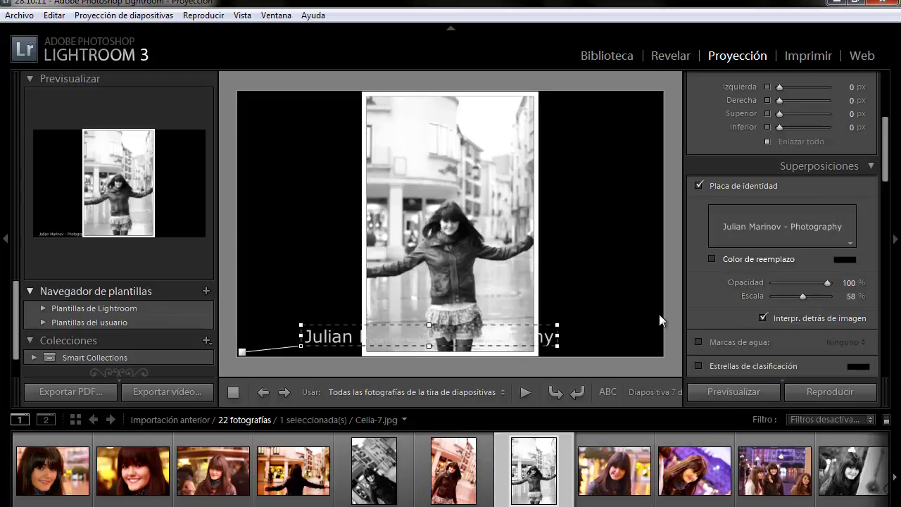
click(762, 317)
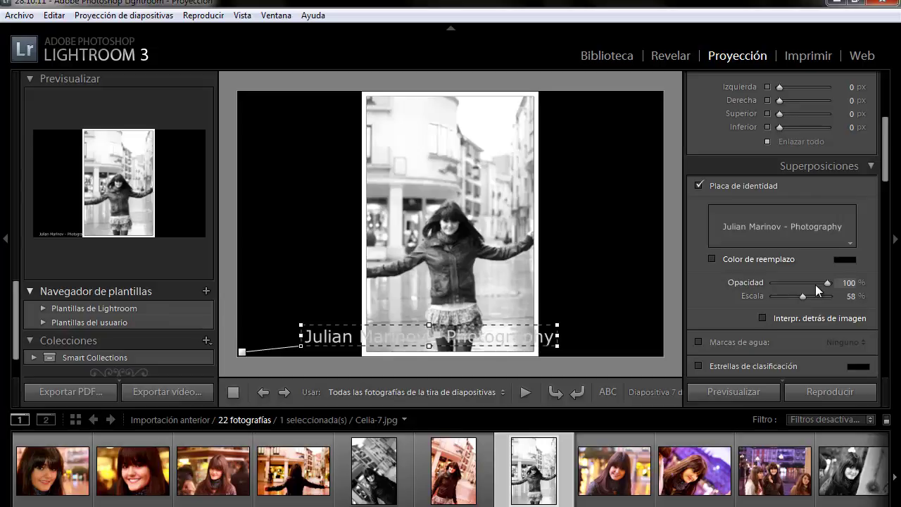
drag(802, 296, 780, 296)
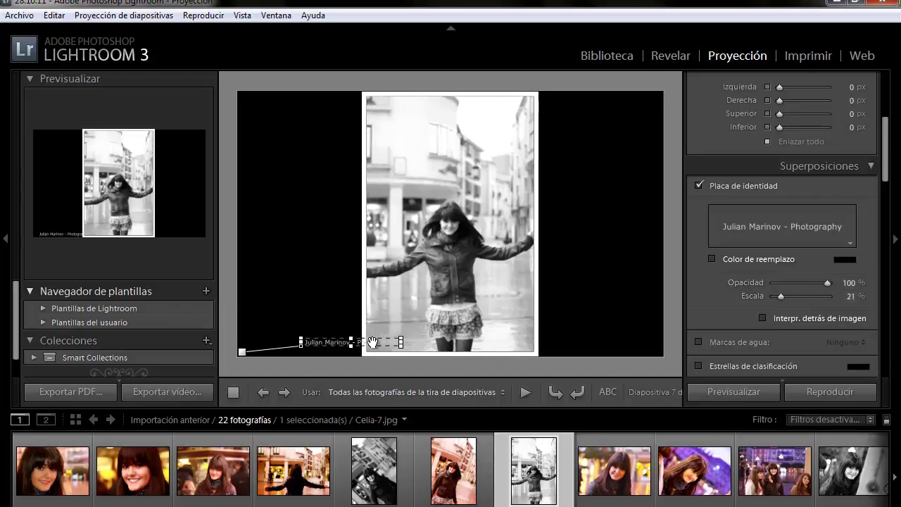
drag(373, 342, 328, 345)
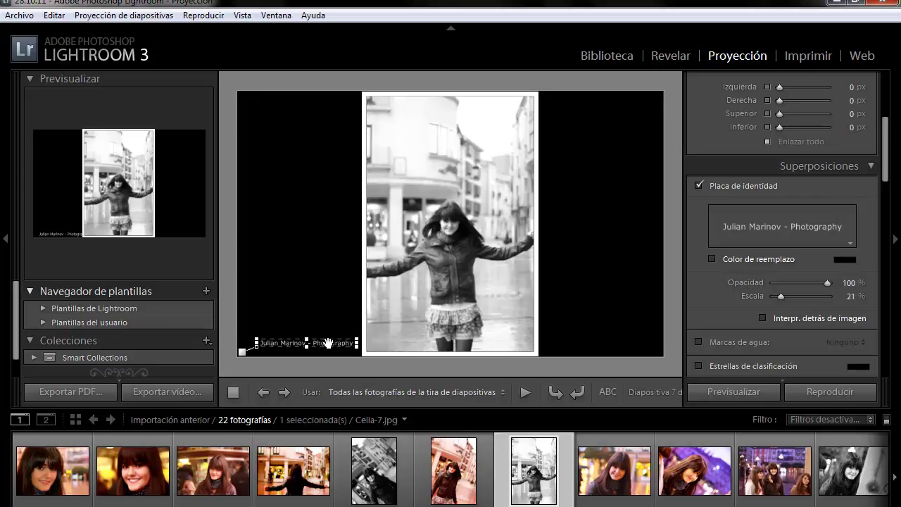
click(891, 150)
click(895, 162)
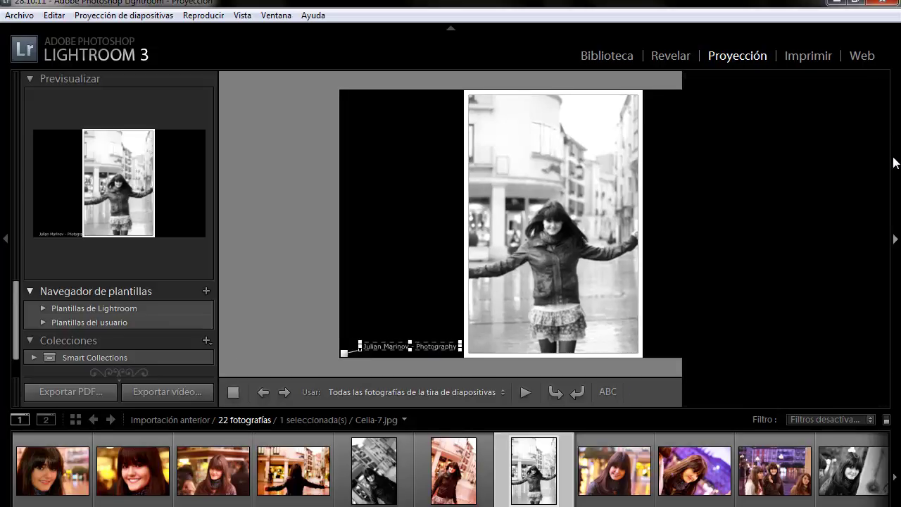
Step: Enable Marcas de agua and save the Copyright text watermark as a new preset
drag(885, 174, 886, 204)
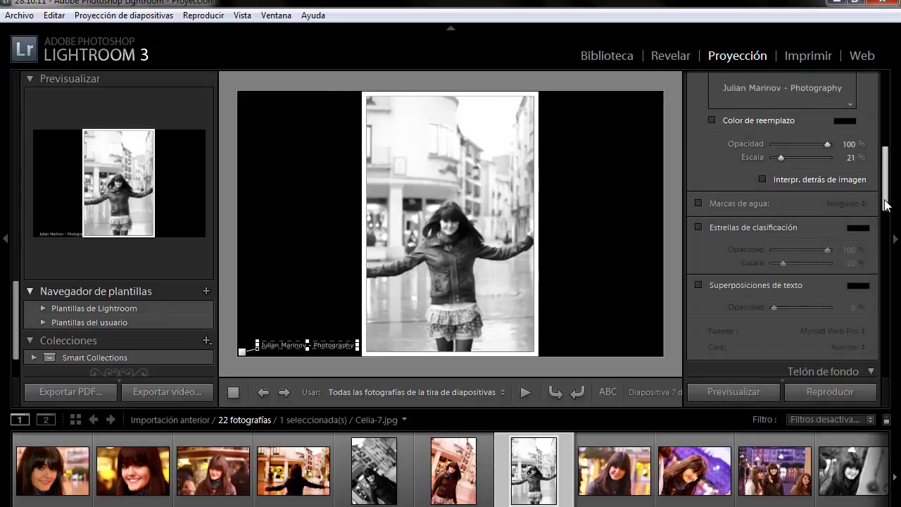
click(698, 202)
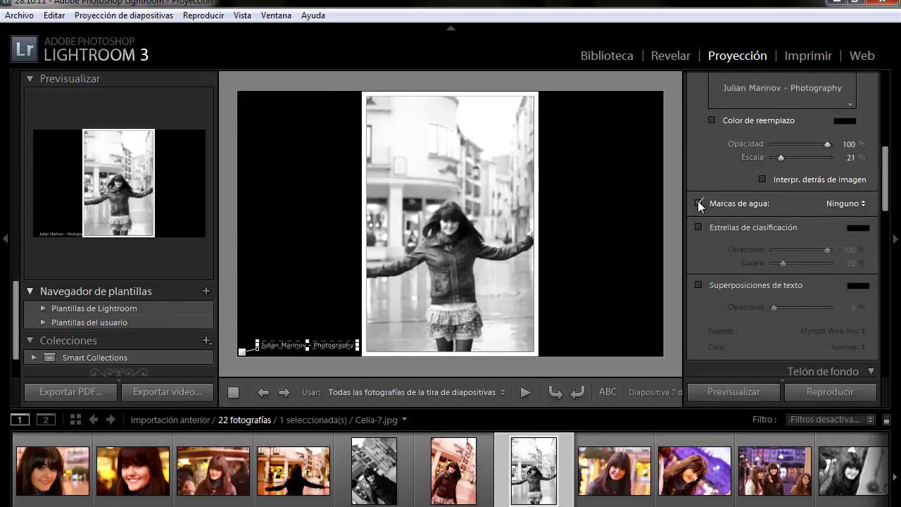
click(865, 204)
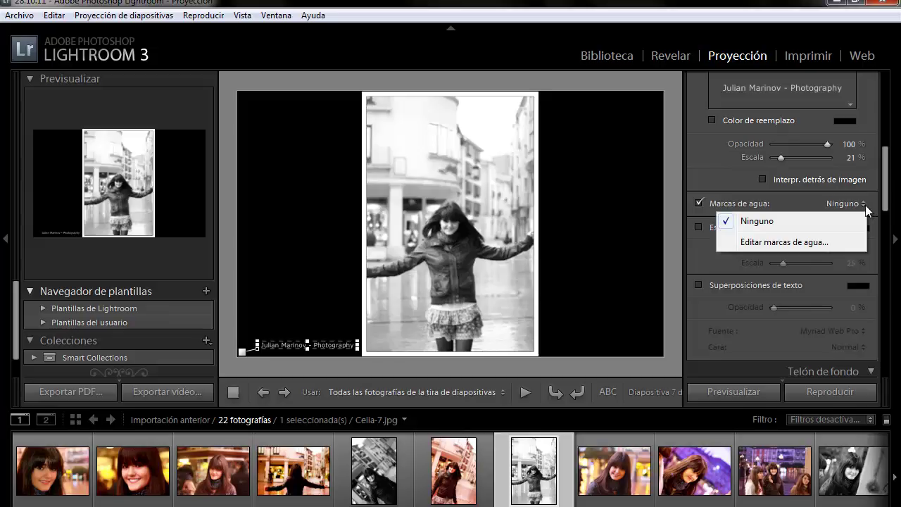
click(840, 242)
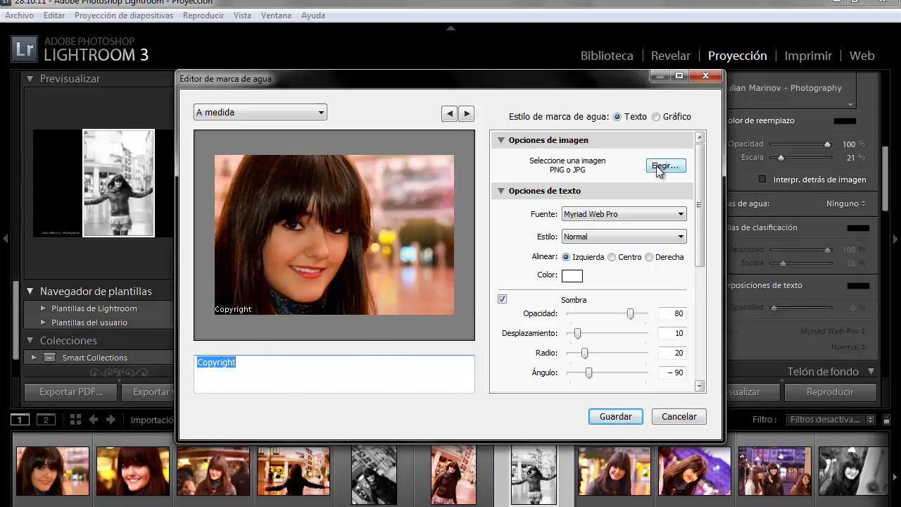
click(657, 116)
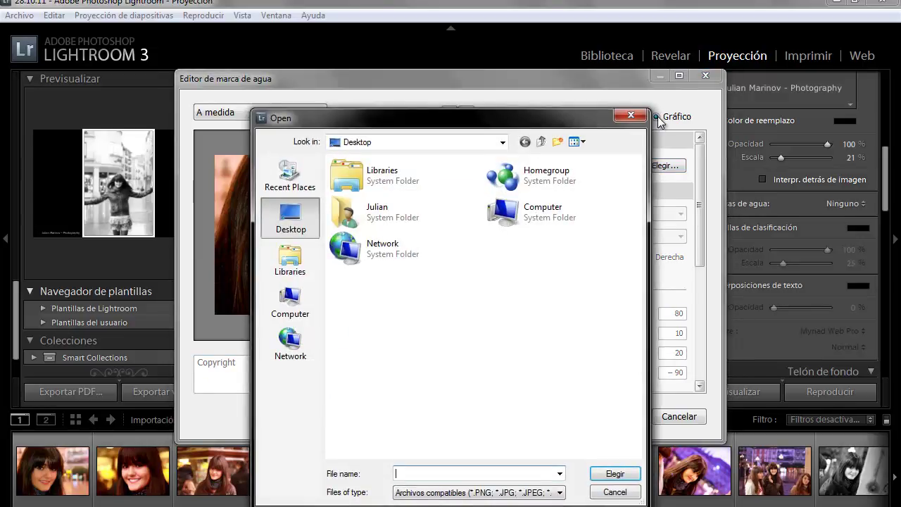
click(633, 115)
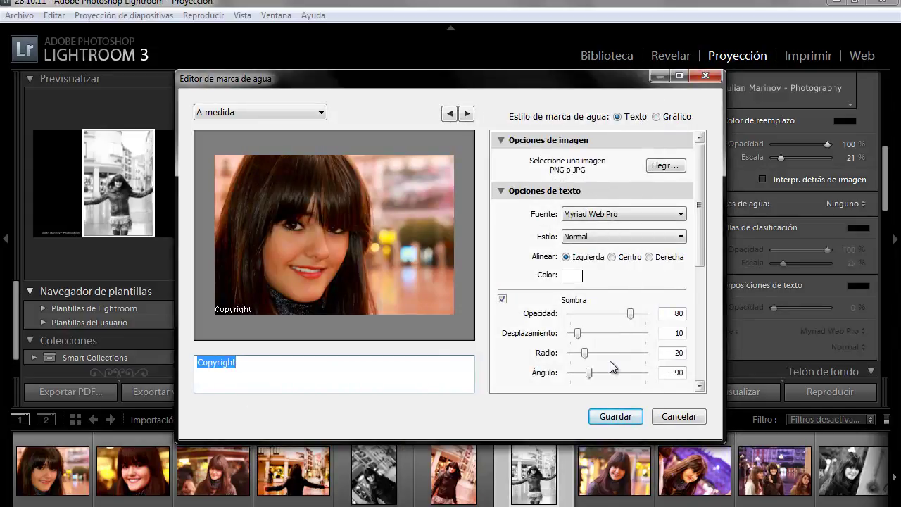
click(614, 416)
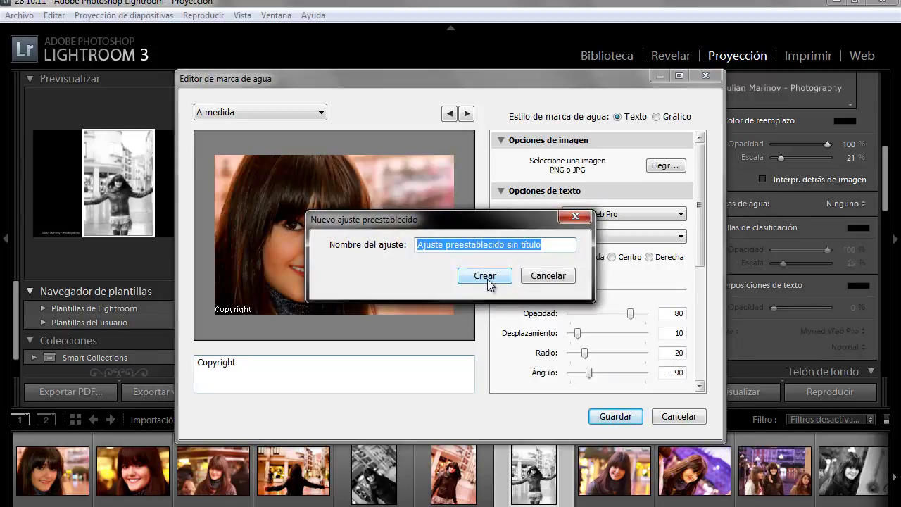
click(484, 275)
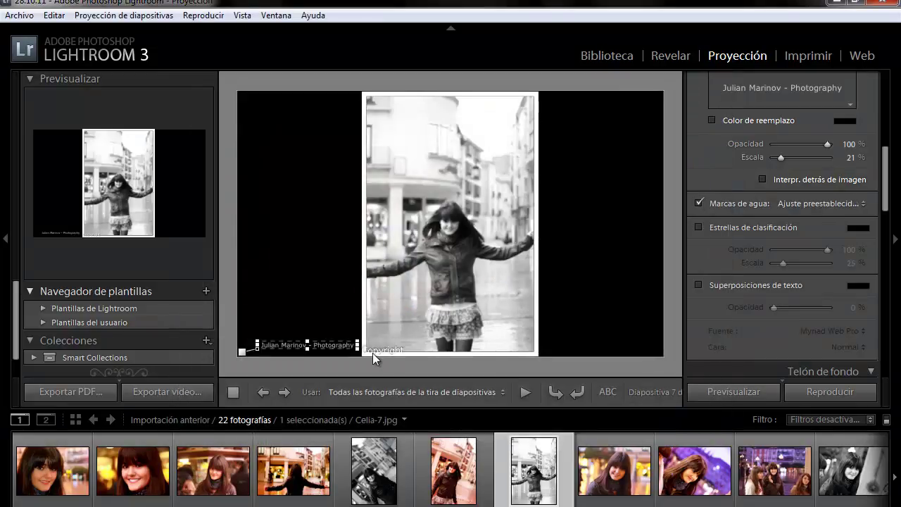
Step: Select the identity plate, turn off the Copyright watermark and leave rating stars unchecked
click(383, 350)
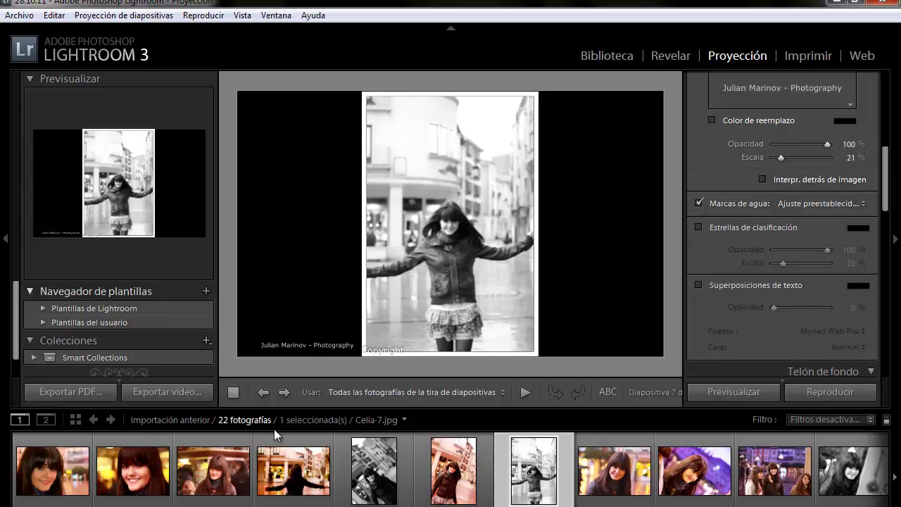
click(312, 344)
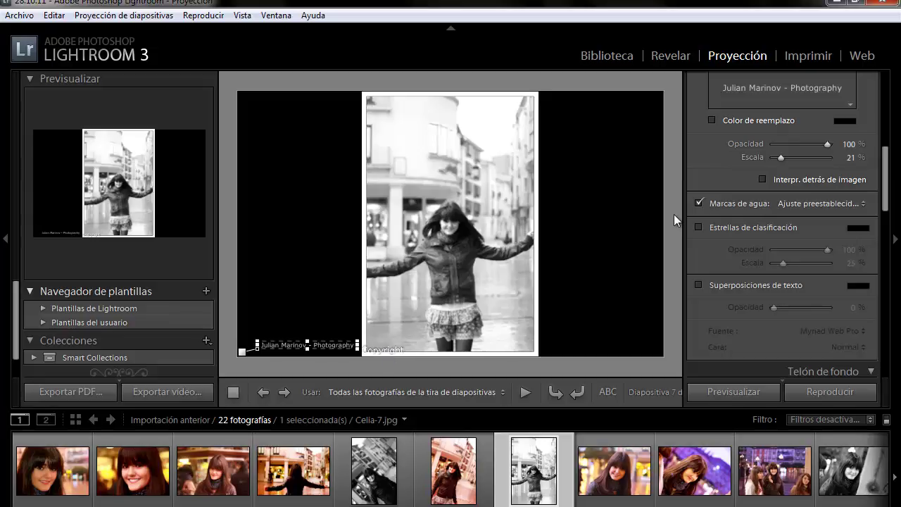
click(698, 203)
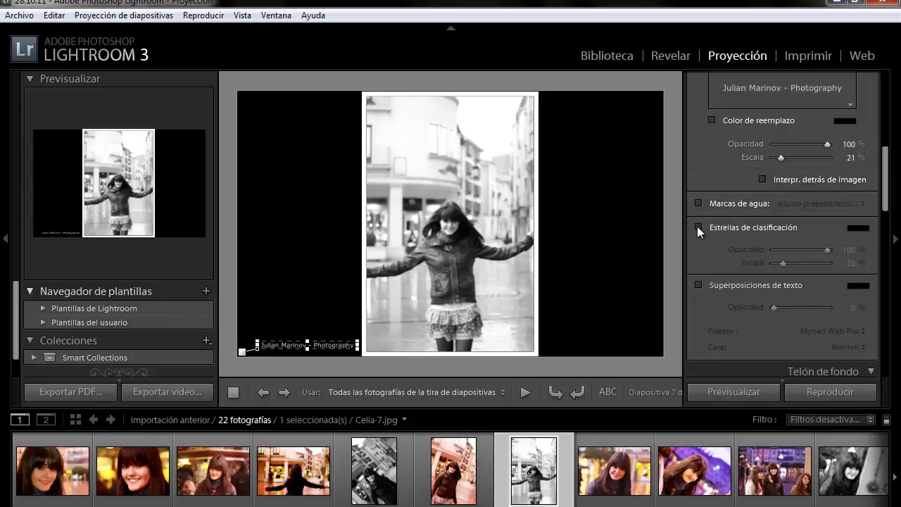
click(697, 227)
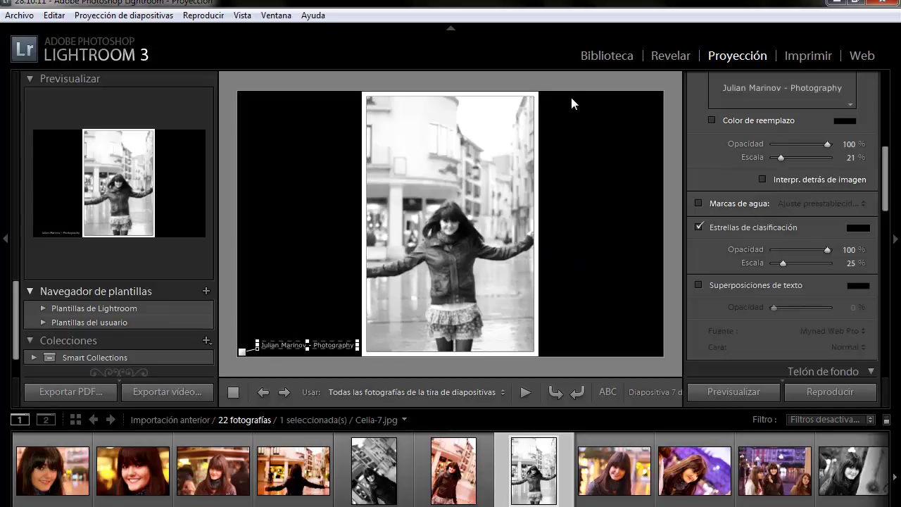
click(698, 227)
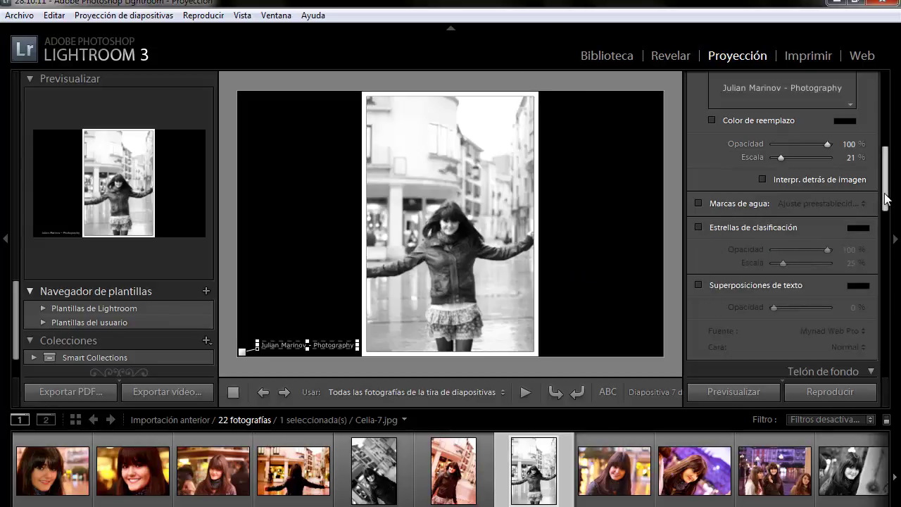
Step: Enable text overlays and nudge the identity-plate caption slightly up and right
drag(886, 201, 886, 236)
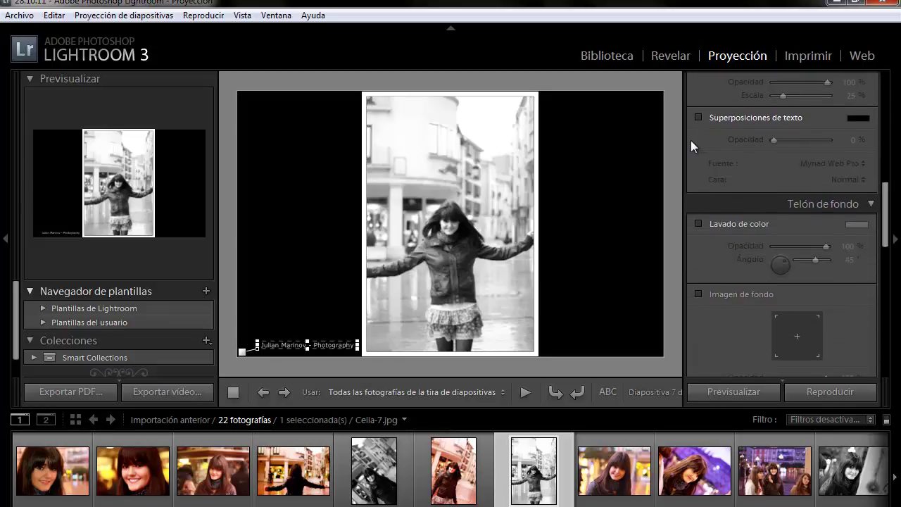
click(697, 118)
mouse_move(322, 345)
mouse_down()
mouse_move(358, 330)
mouse_move(326, 345)
mouse_up()
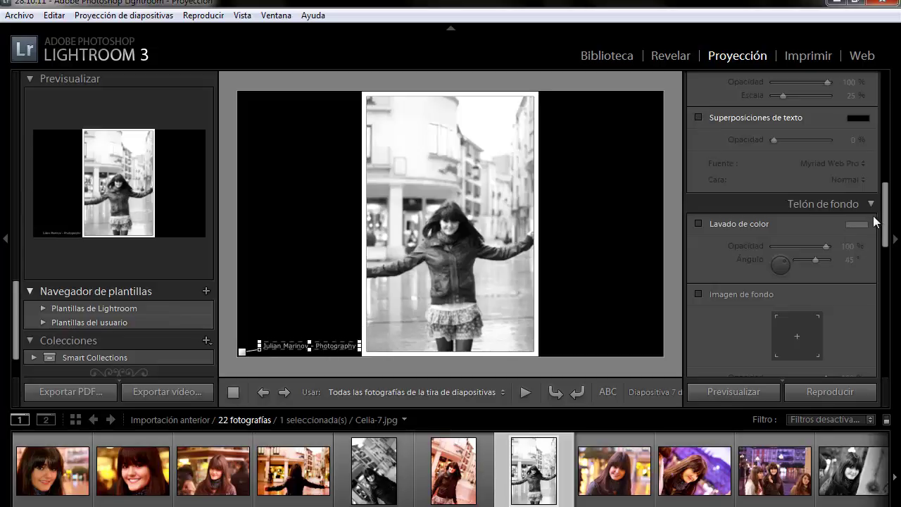
drag(884, 219, 884, 239)
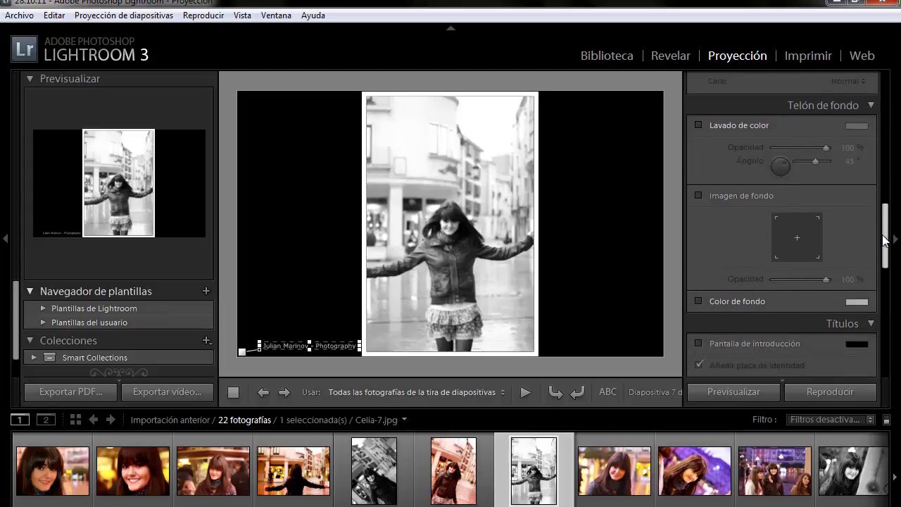
drag(884, 239, 884, 242)
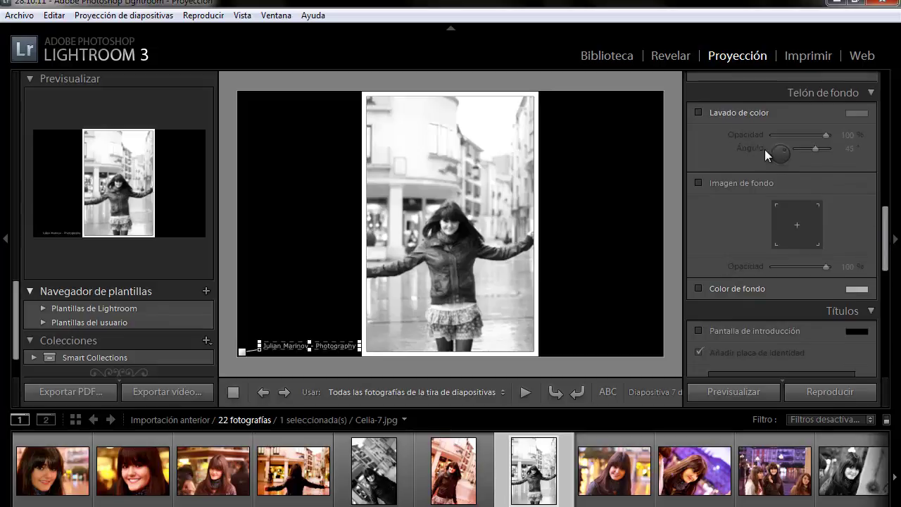
Step: Add a backdrop colour wash at 118° angle and 75% opacity, previewed on Celia-6
click(698, 113)
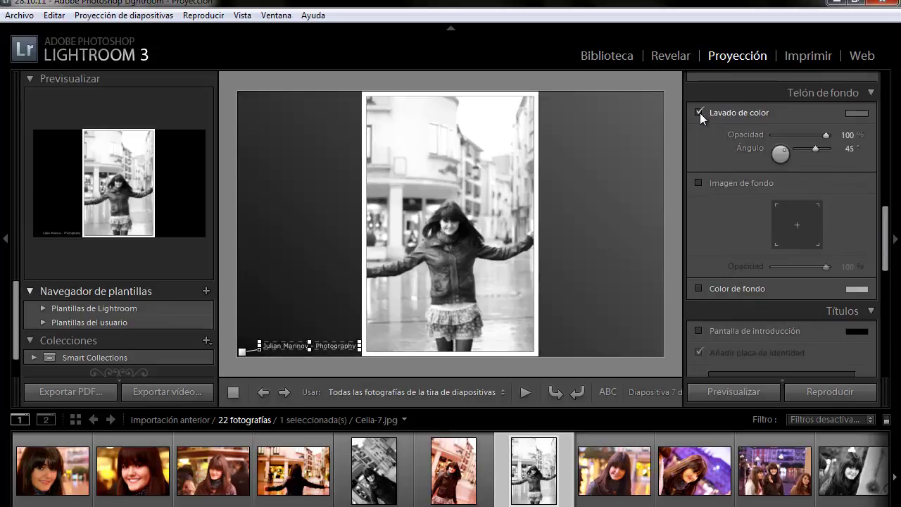
click(447, 473)
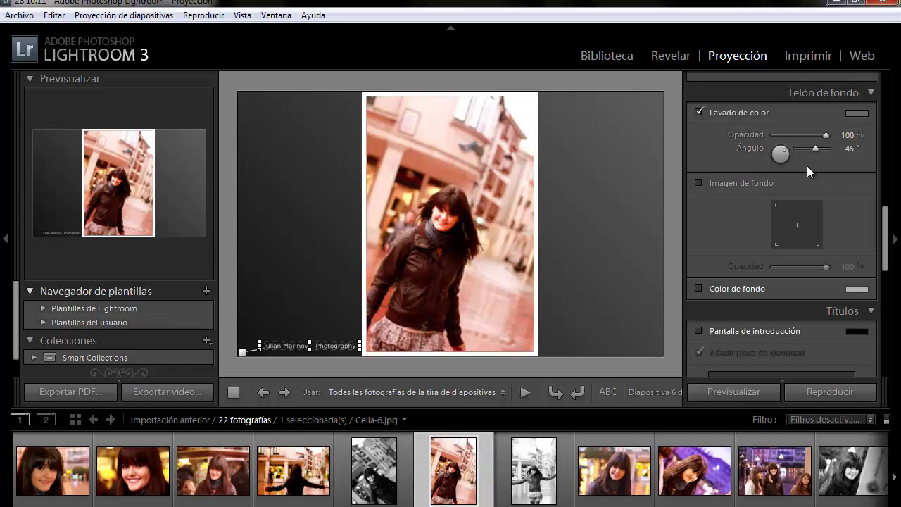
mouse_move(815, 149)
mouse_down()
mouse_move(804, 150)
mouse_move(821, 148)
mouse_up()
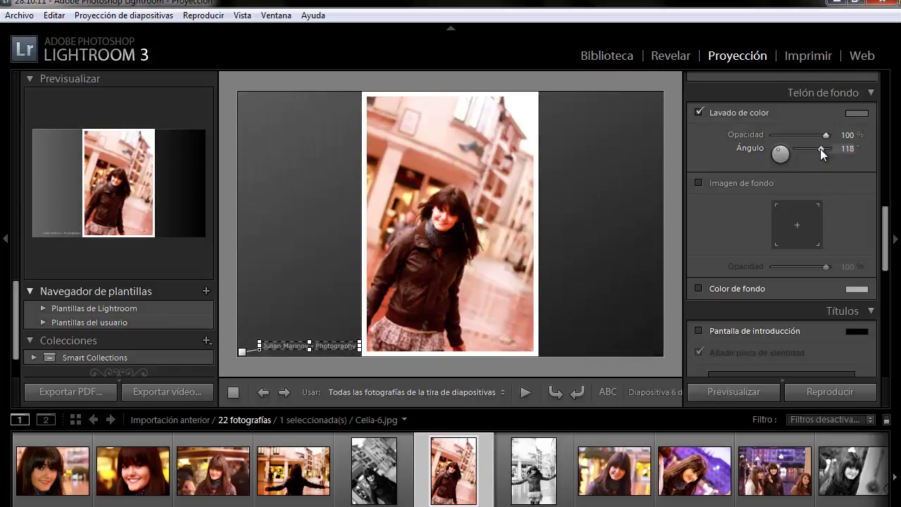
mouse_move(826, 135)
mouse_down()
mouse_move(807, 134)
mouse_move(814, 137)
mouse_up()
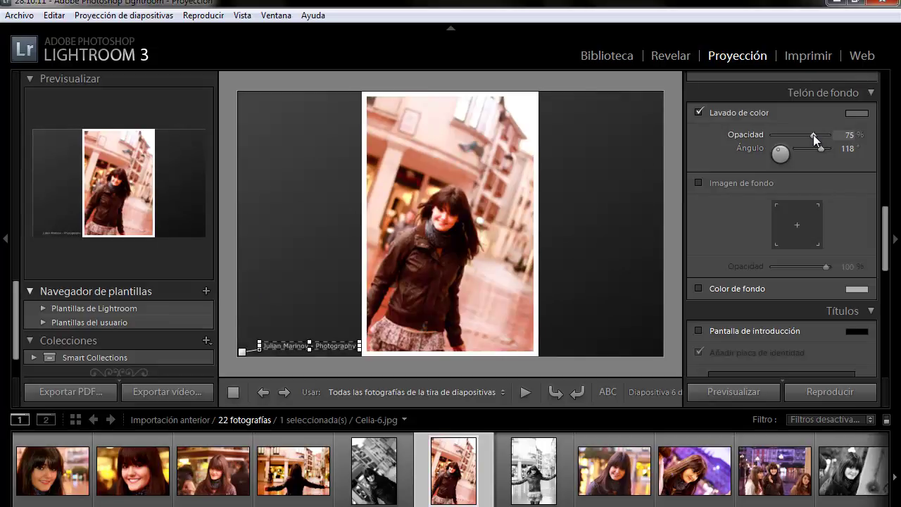
Step: Keep the background image off and the colour wash on, and shift the caption slightly left
click(697, 183)
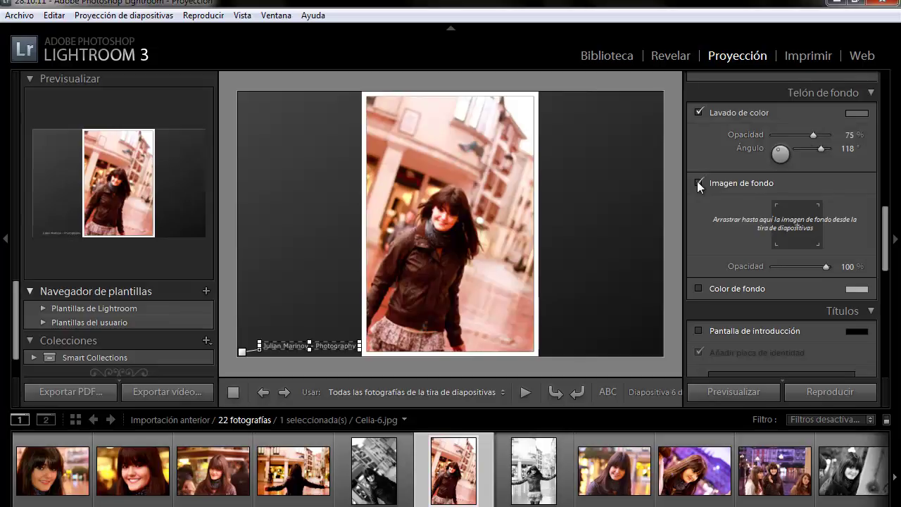
click(698, 183)
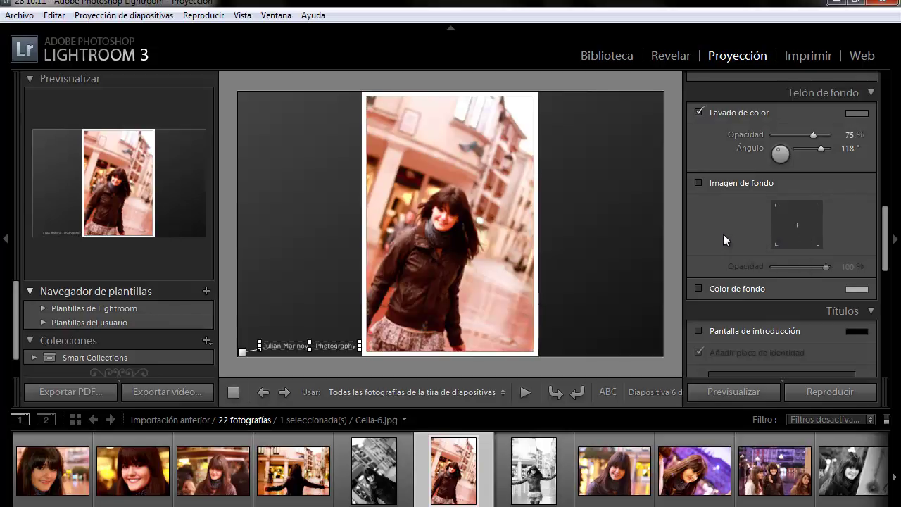
click(697, 112)
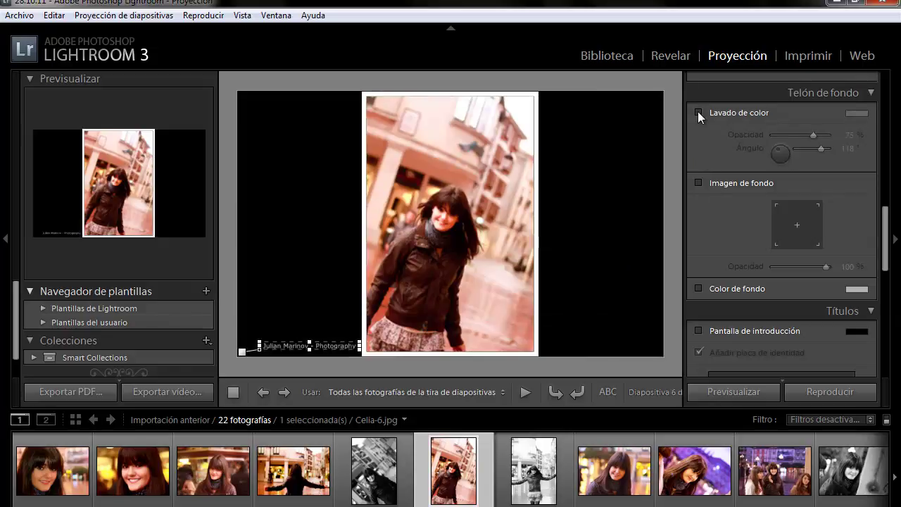
click(699, 112)
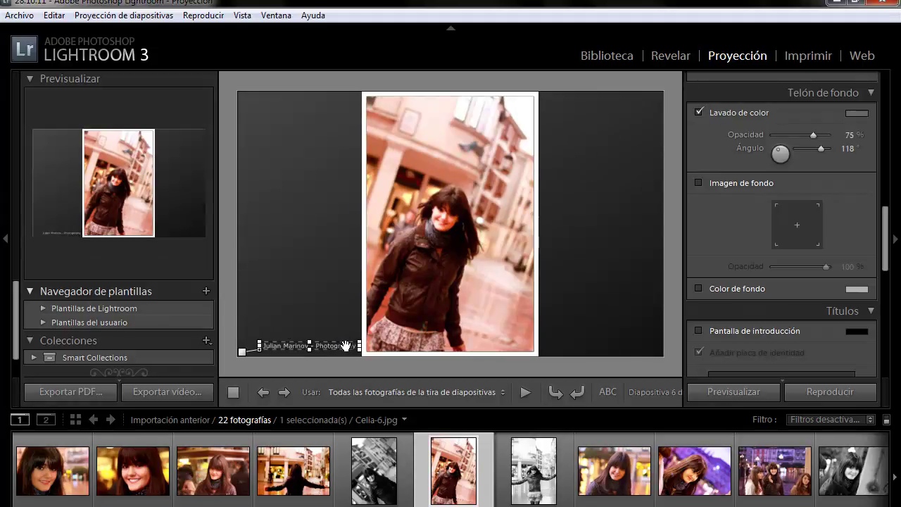
drag(346, 346, 342, 345)
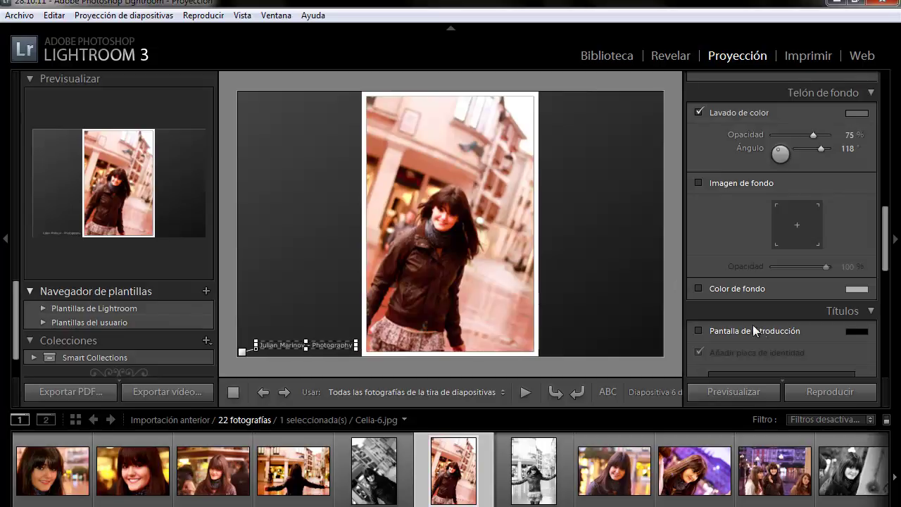
Step: Add an intro screen whose identity plate reads 'Fotografias hechas'
drag(886, 244, 886, 288)
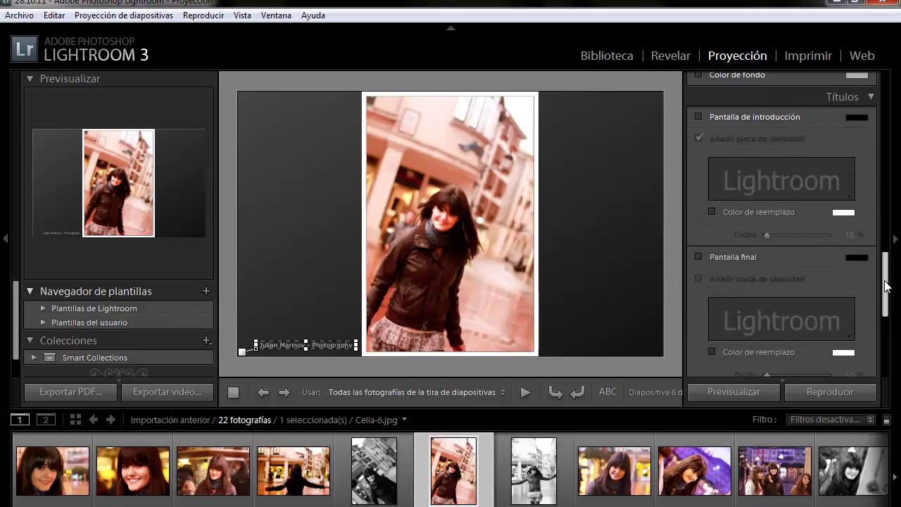
click(699, 117)
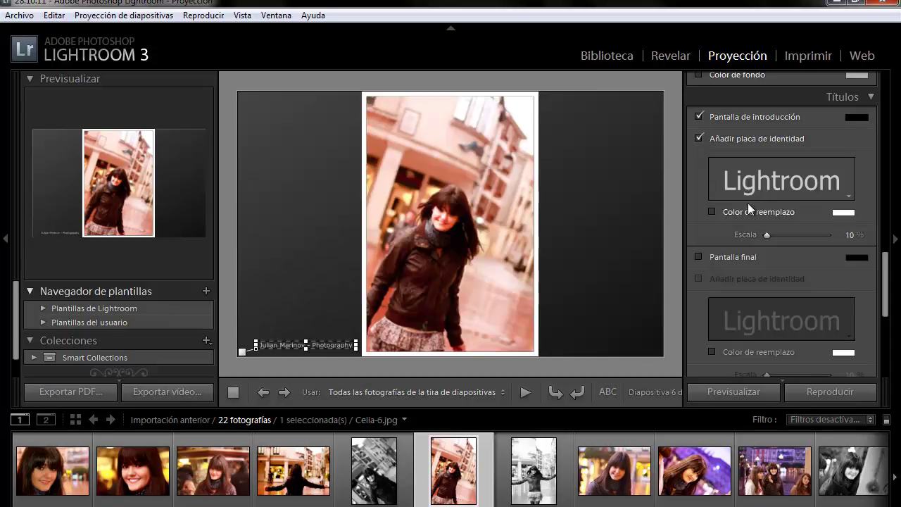
click(849, 196)
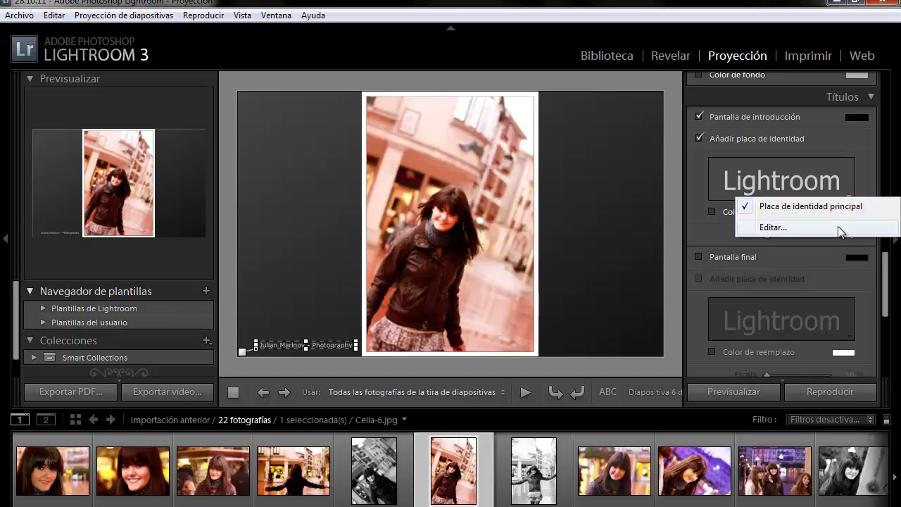
click(837, 226)
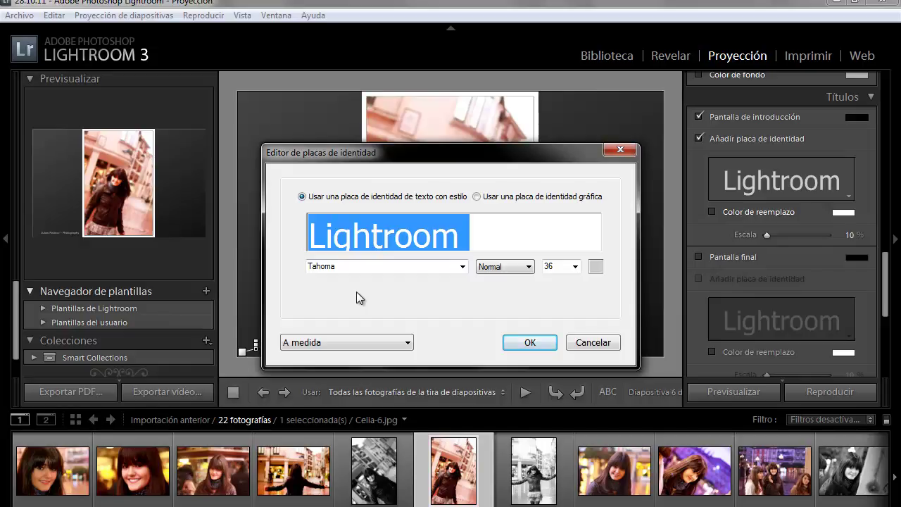
text(F)
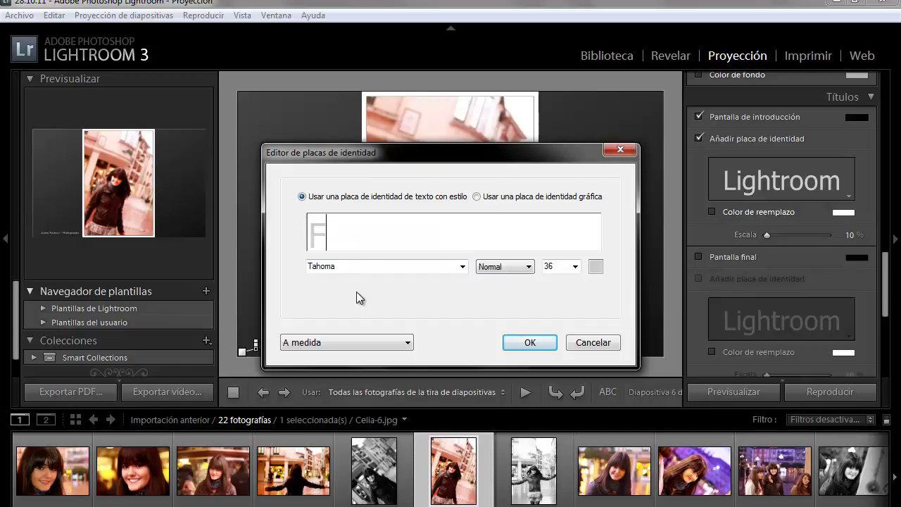
text(otografias)
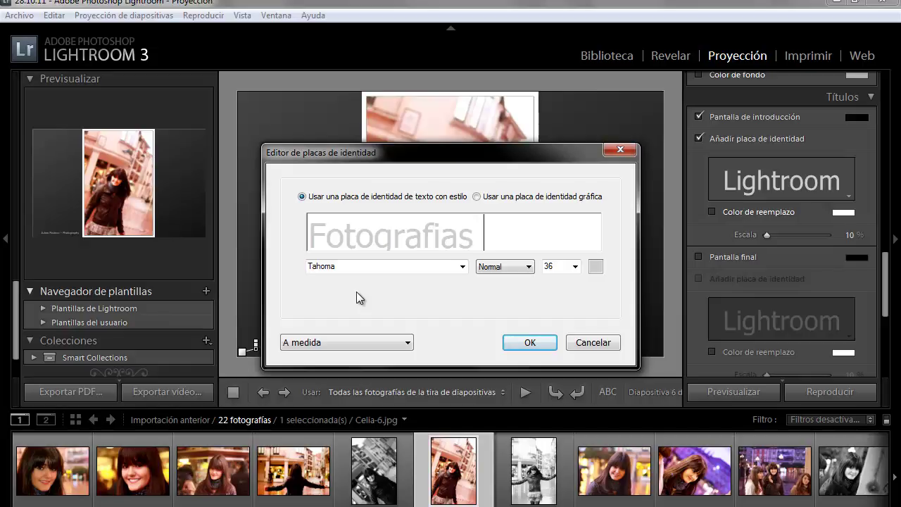
text( hechas)
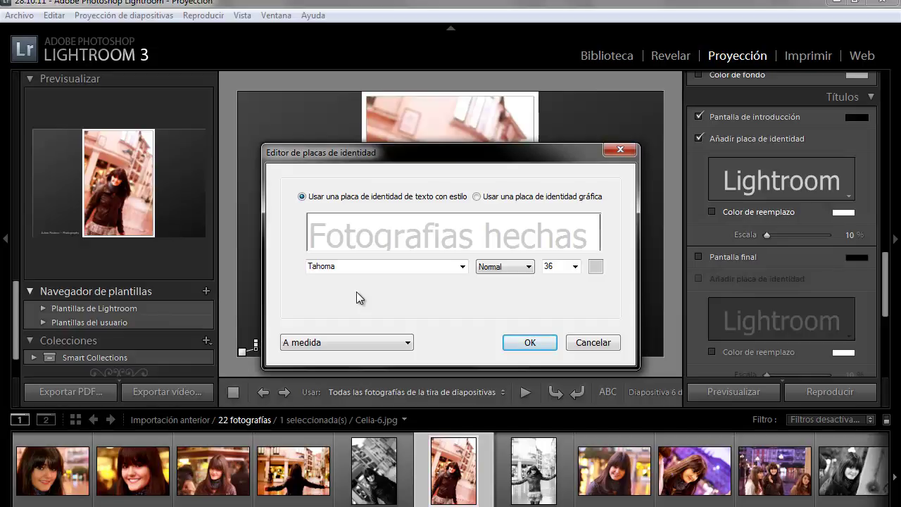
click(520, 341)
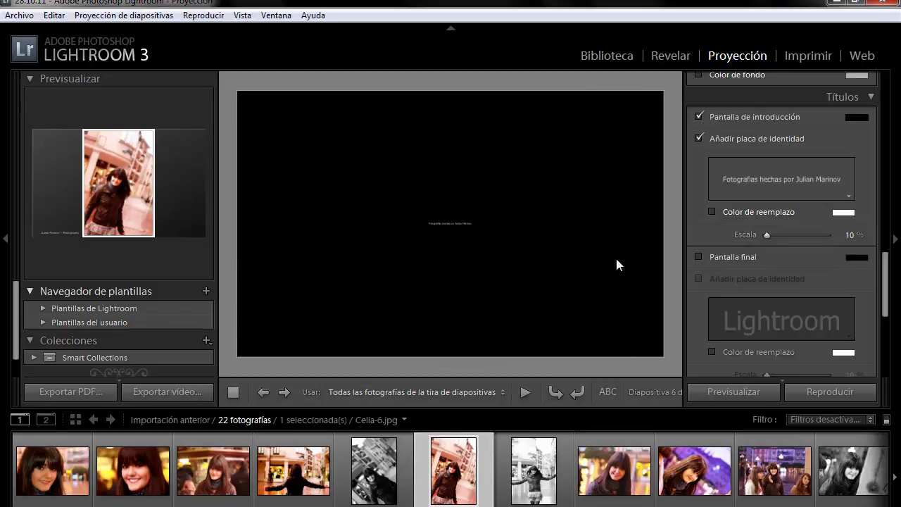
Step: Enlarge the intro identity plate to 73% scale, leaving its colour unchanged
drag(766, 234, 807, 229)
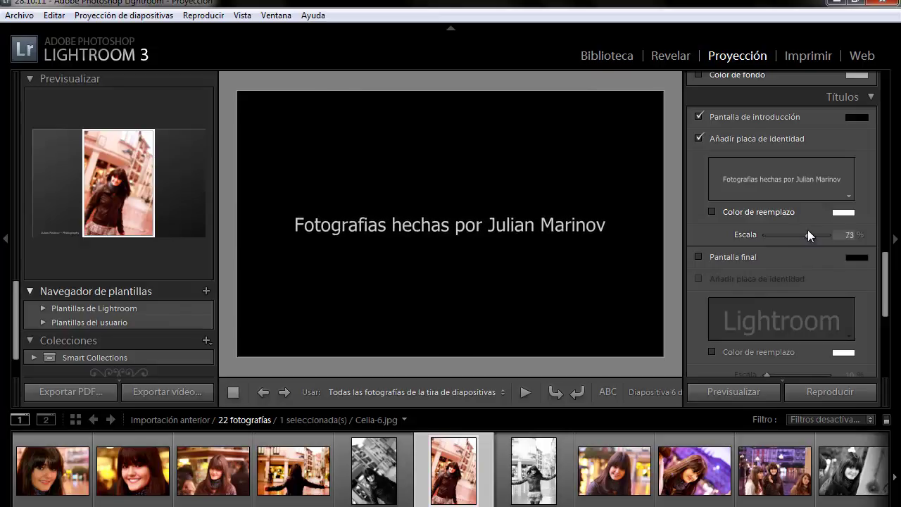
click(712, 211)
click(712, 210)
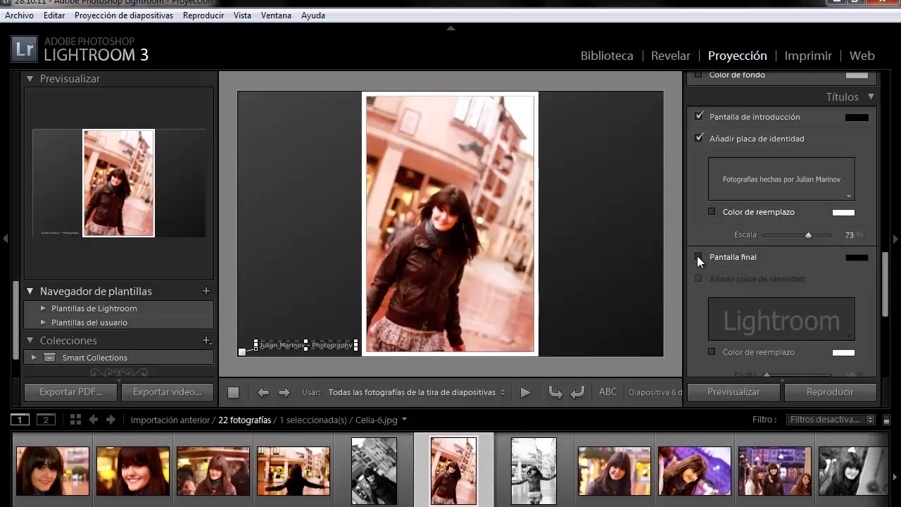
Step: Add an end screen with an identity plate reading 'FIN'
click(698, 256)
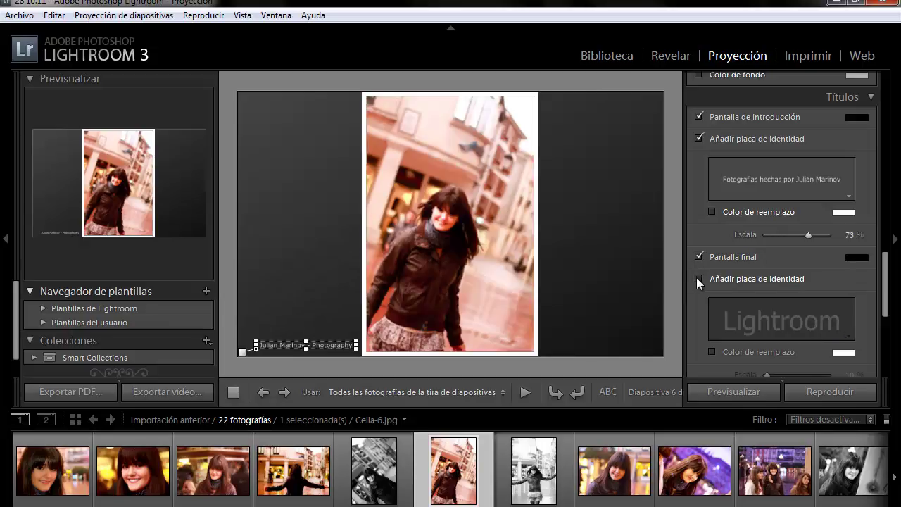
click(698, 278)
click(847, 335)
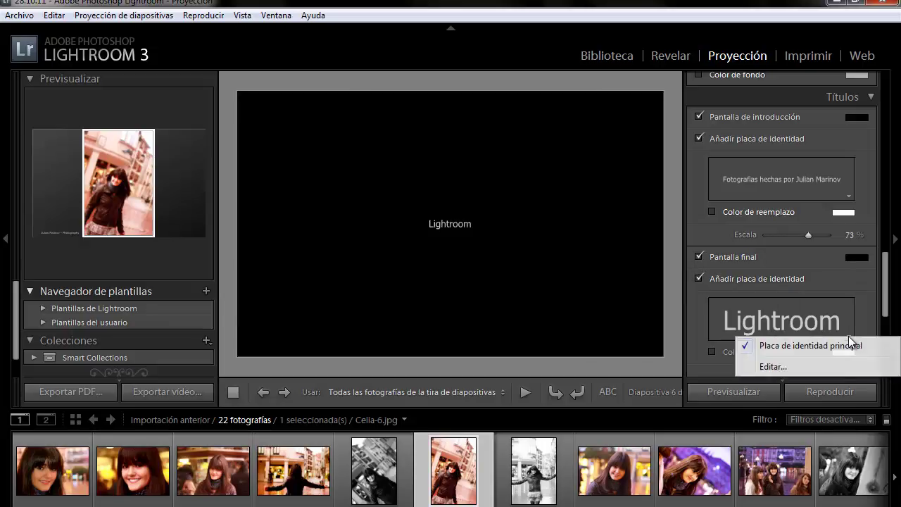
click(841, 366)
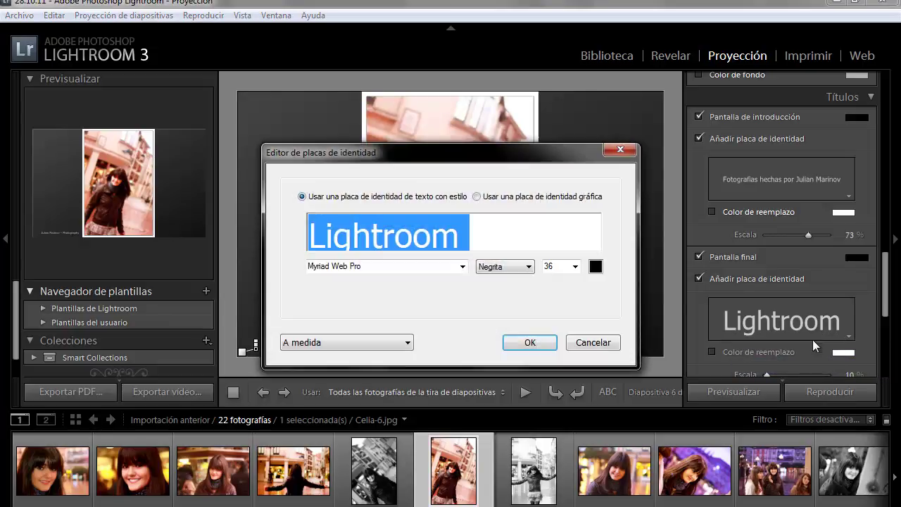
text(FIN)
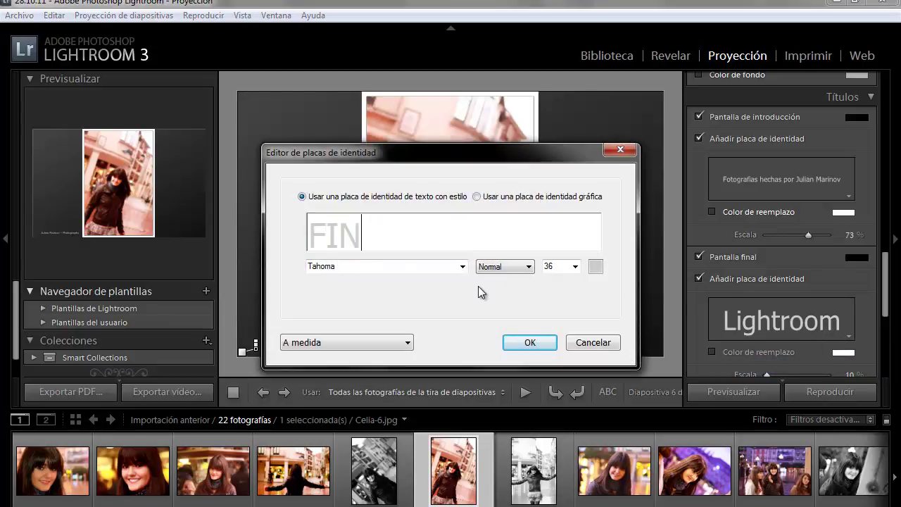
click(522, 343)
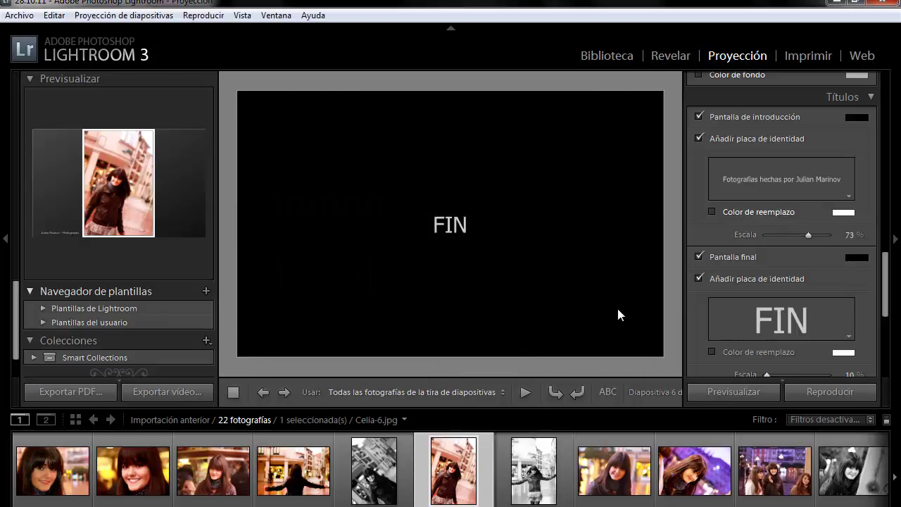
Step: Turn on the Pista de sonido soundtrack option without choosing any music file
drag(885, 278, 888, 360)
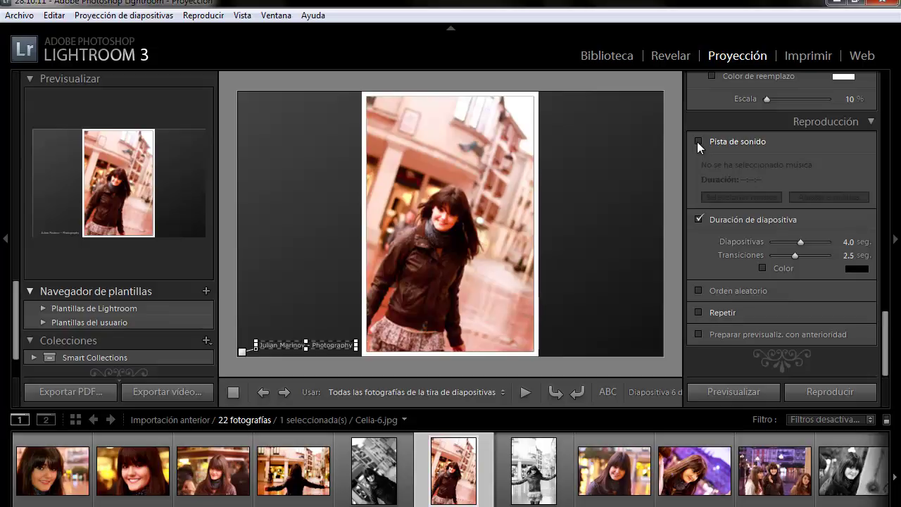
click(698, 141)
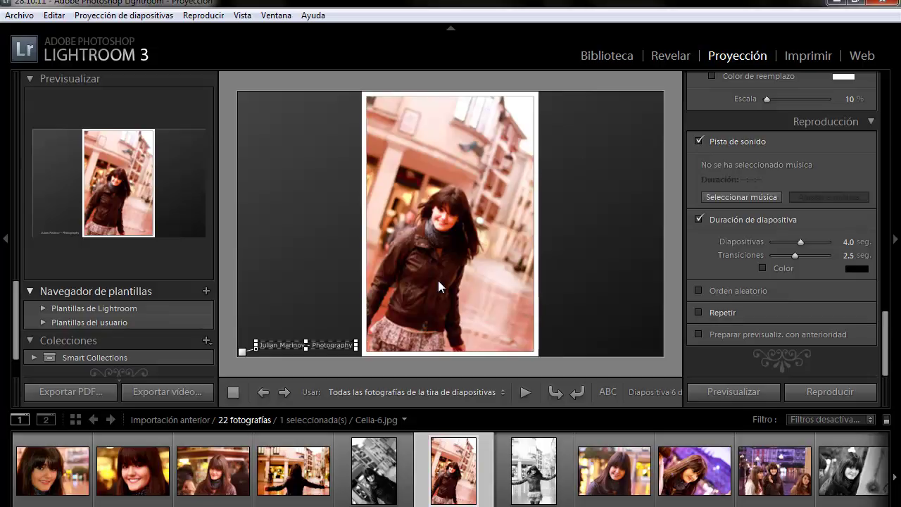
click(713, 198)
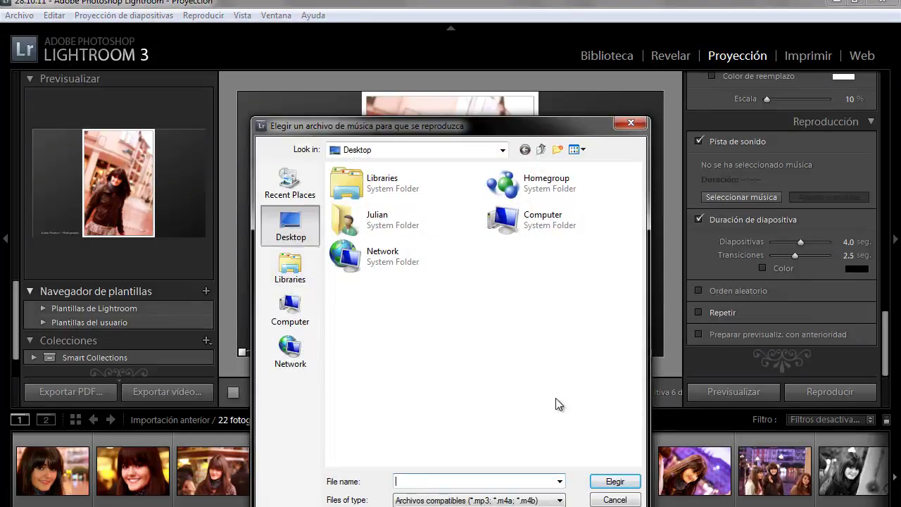
click(613, 500)
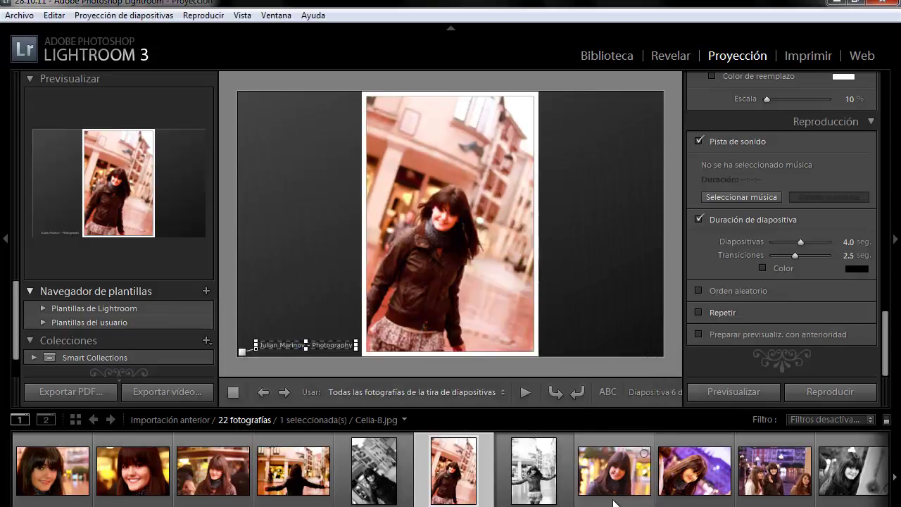
click(738, 196)
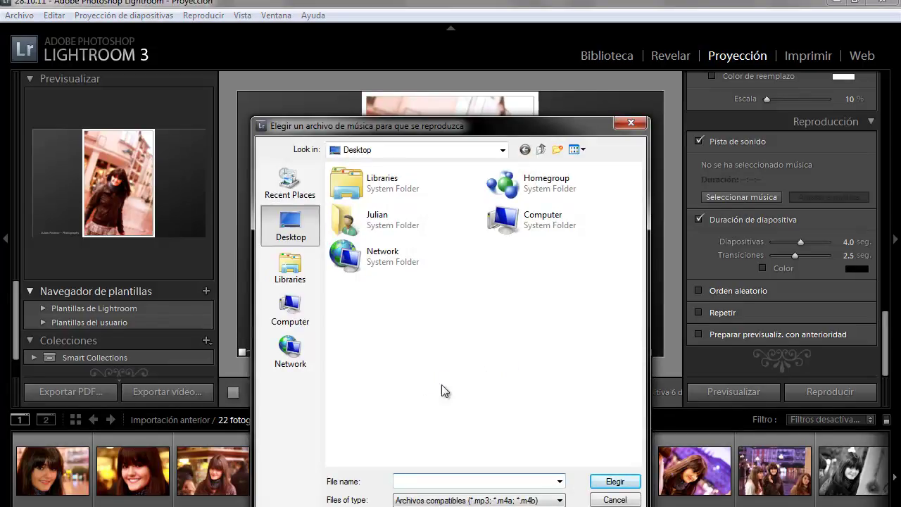
click(606, 500)
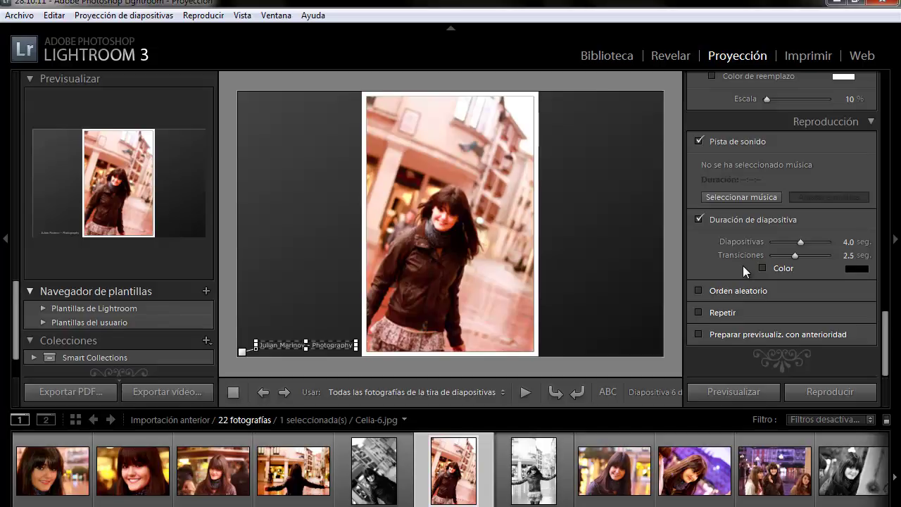
Step: Turn off the soundtrack and slide duration, and enable preparing previews in advance
click(698, 219)
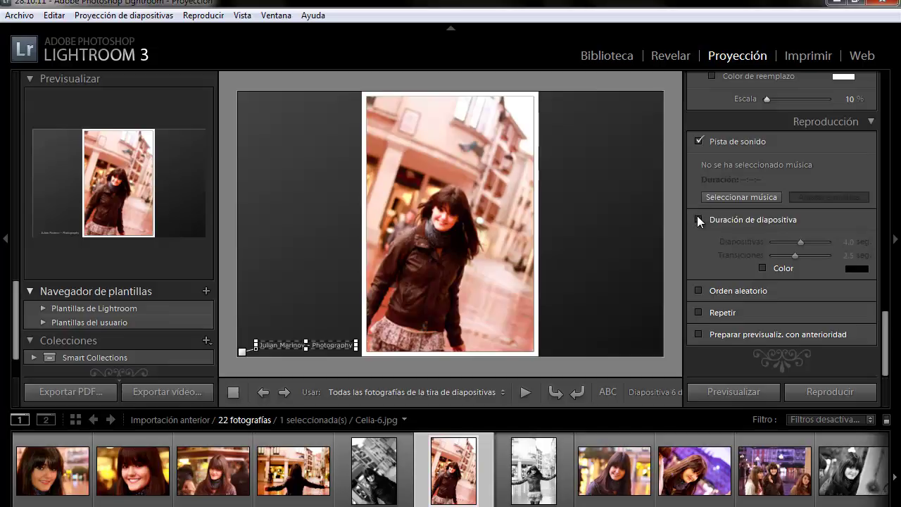
click(698, 219)
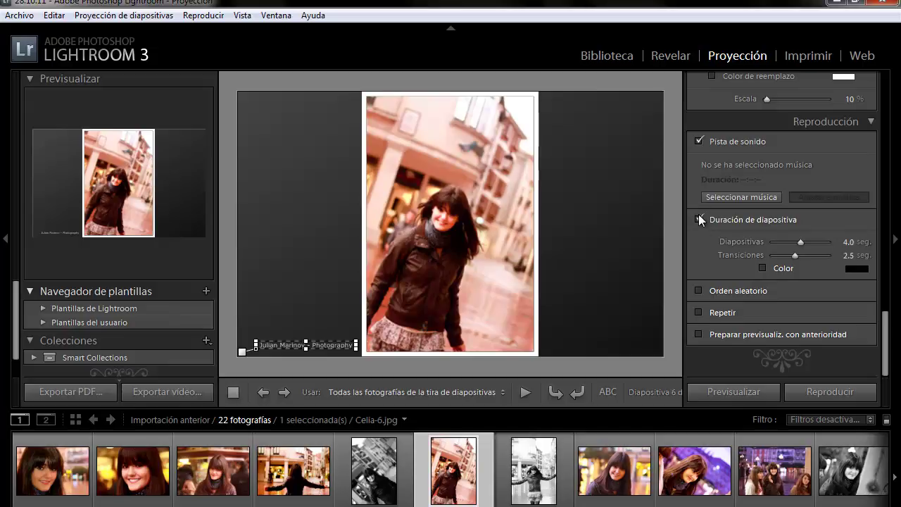
click(699, 139)
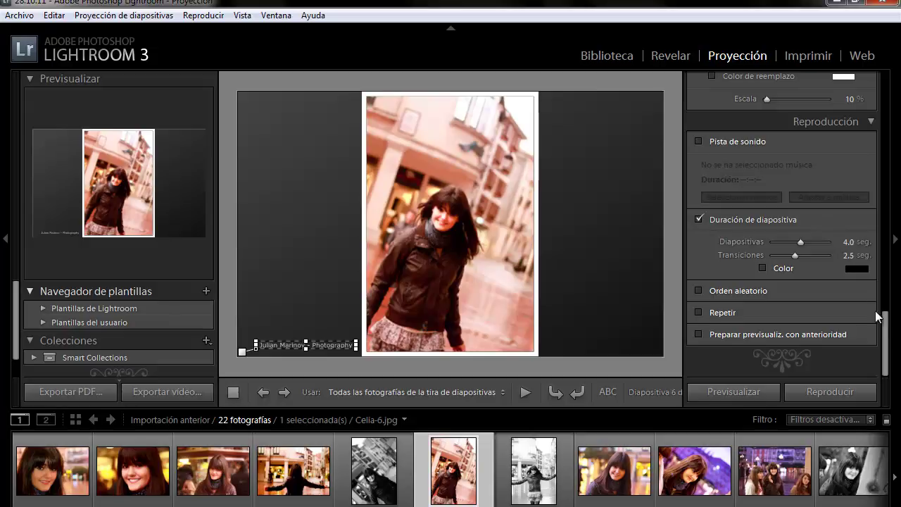
click(698, 219)
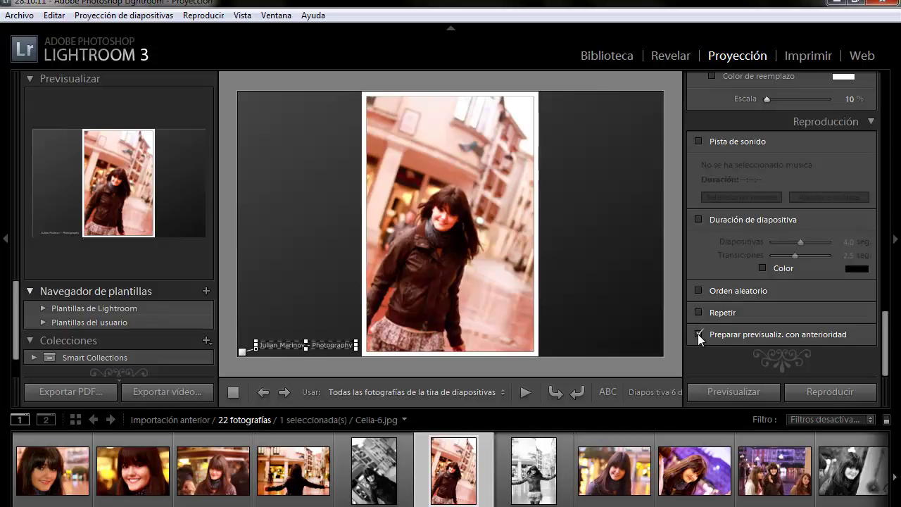
click(731, 393)
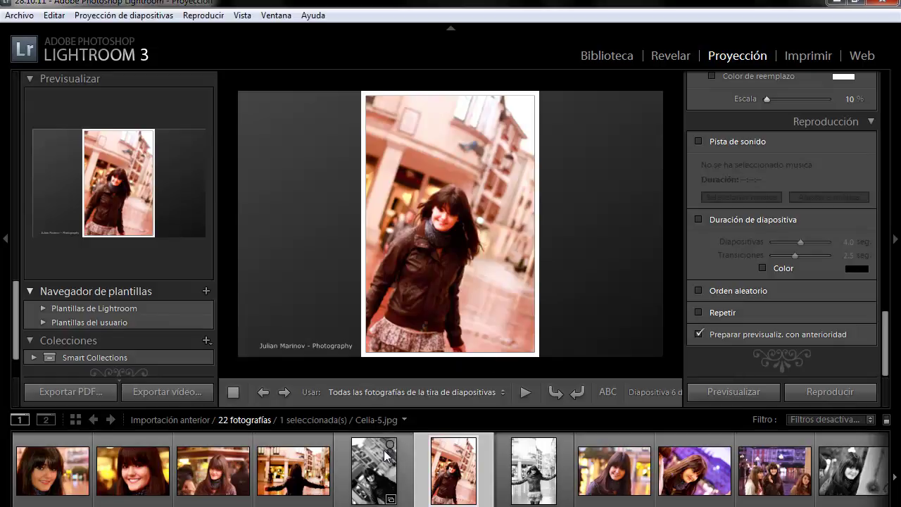
mouse_move(374, 470)
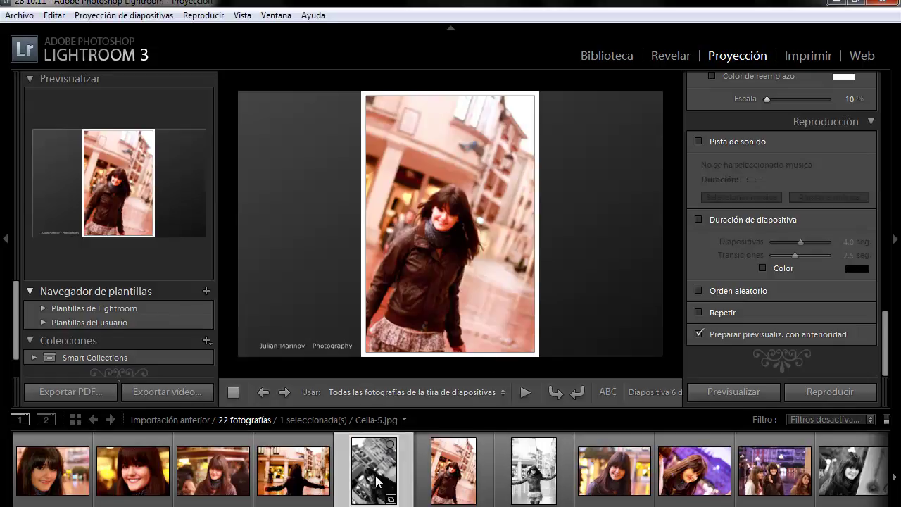
Step: Select all 22 photos, pause and resume the slideshow preview, then stop it
key(ctrl+a)
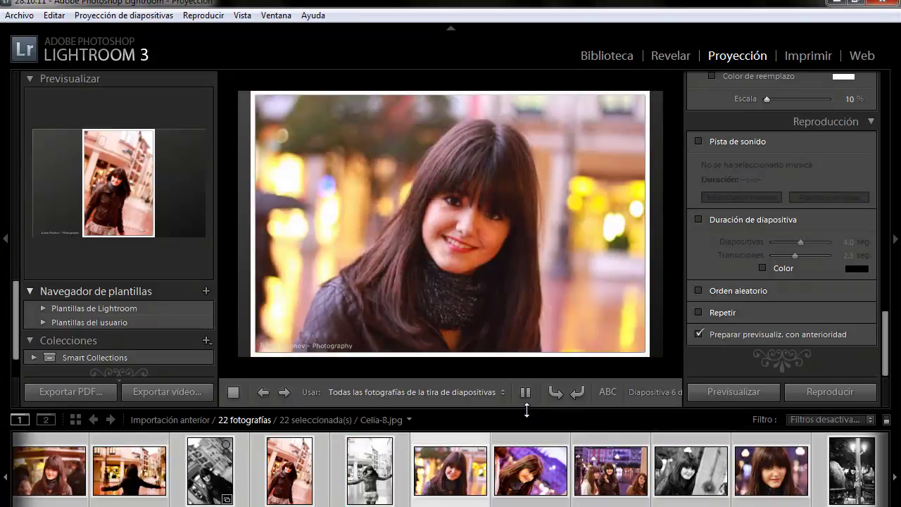
click(527, 392)
drag(884, 343, 875, 91)
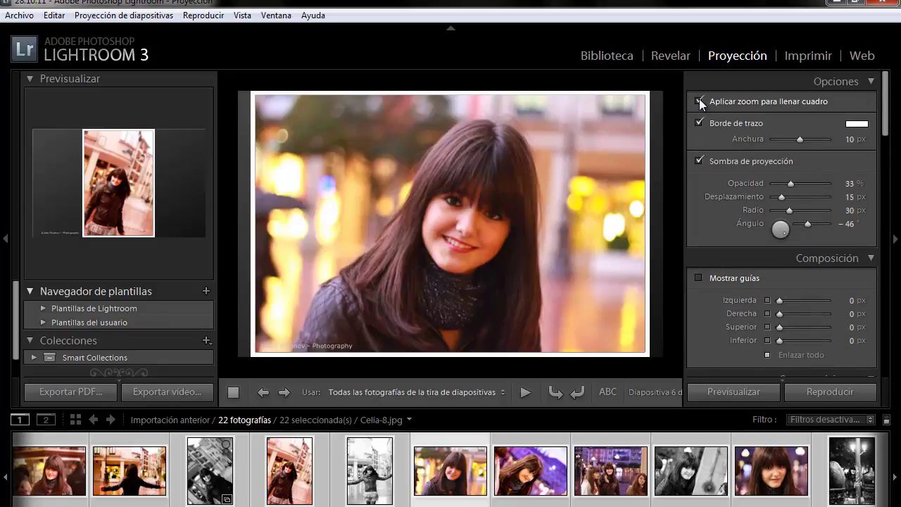
click(524, 392)
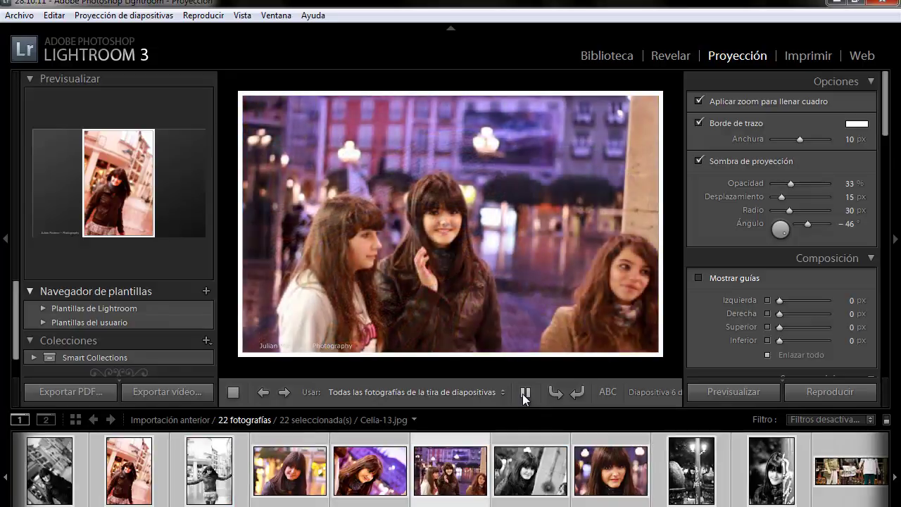
click(524, 392)
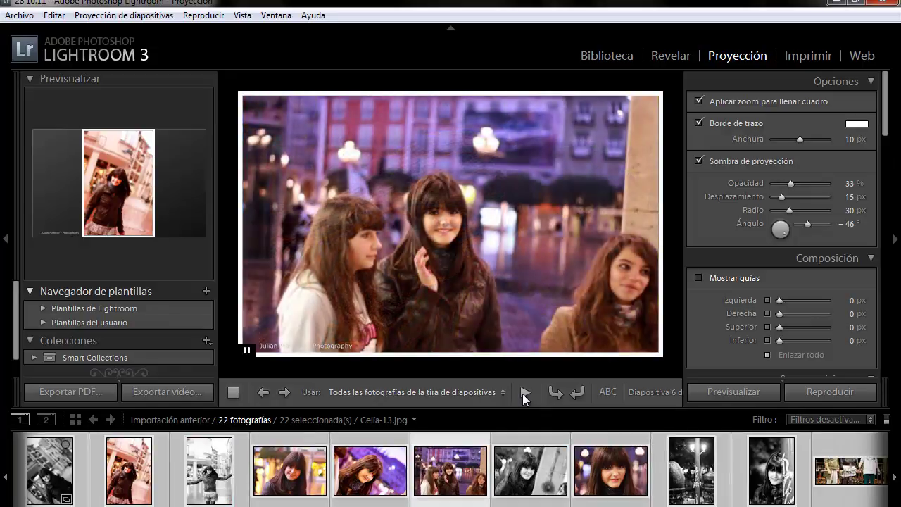
click(234, 392)
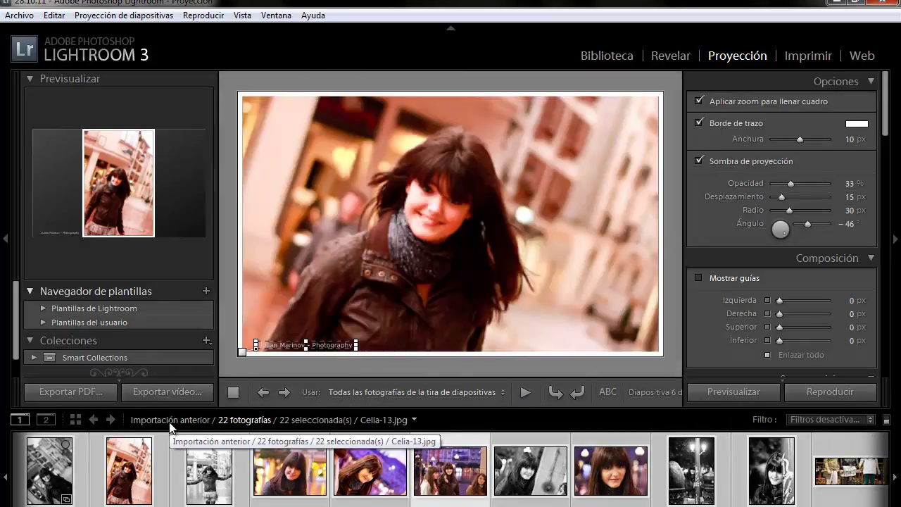
Step: Export the slideshow to the desktop as prueba.pdf at quality 100, then select the file
click(90, 392)
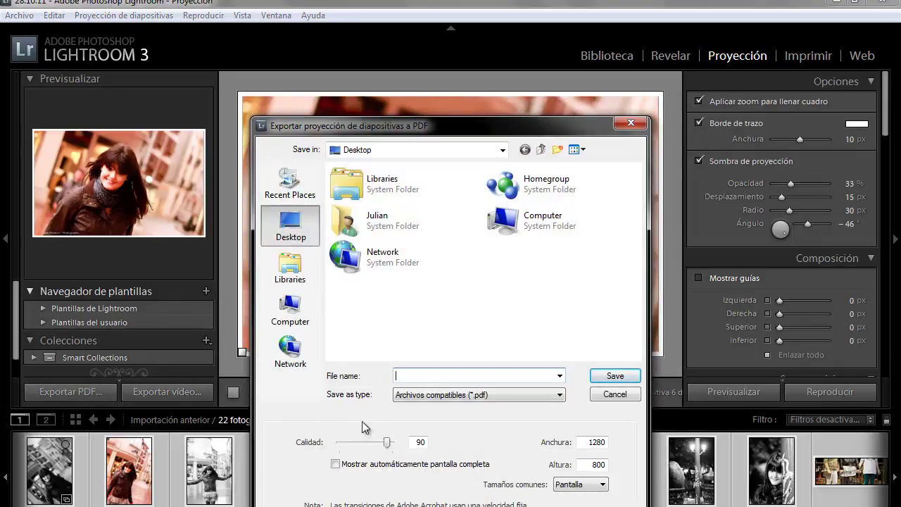
drag(387, 443, 411, 449)
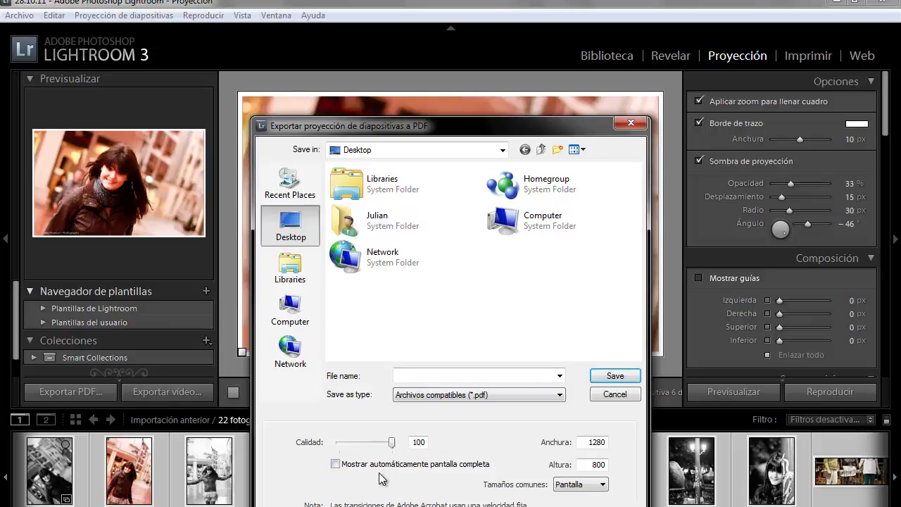
click(425, 374)
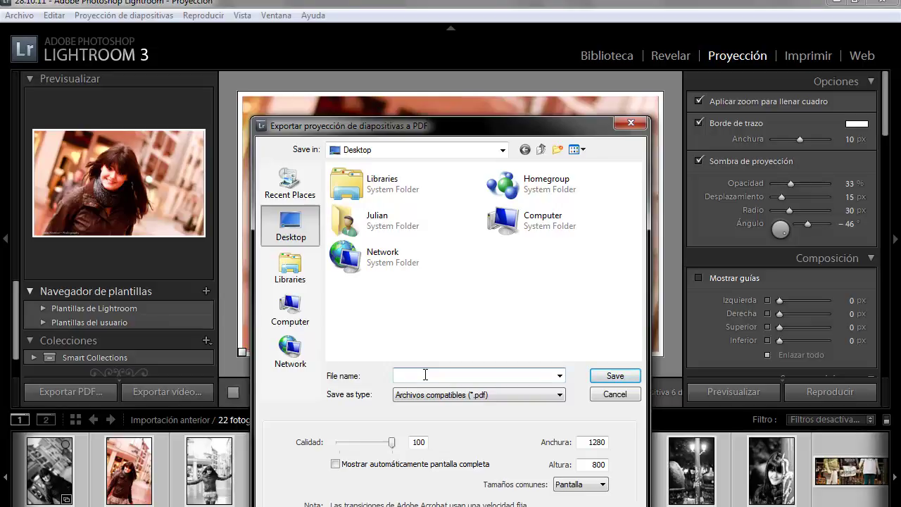
text(pru)
text(eba)
click(602, 377)
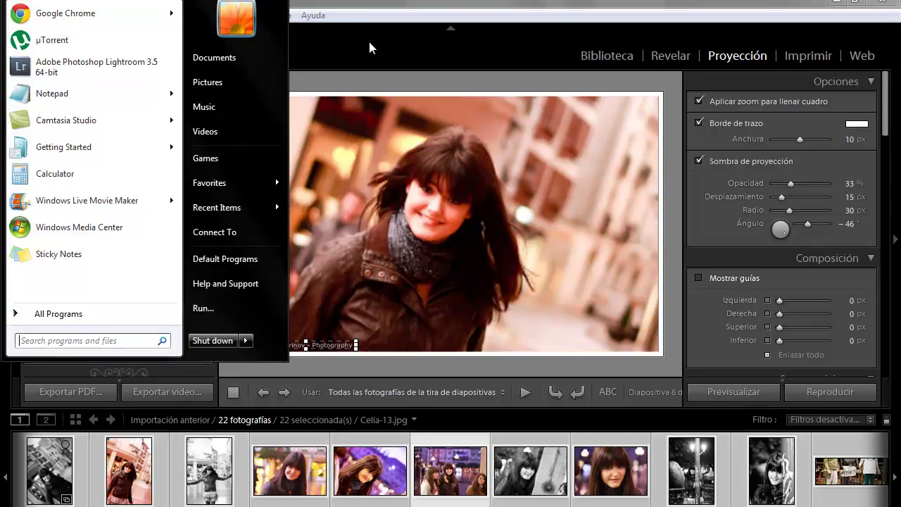
click(835, 4)
click(28, 99)
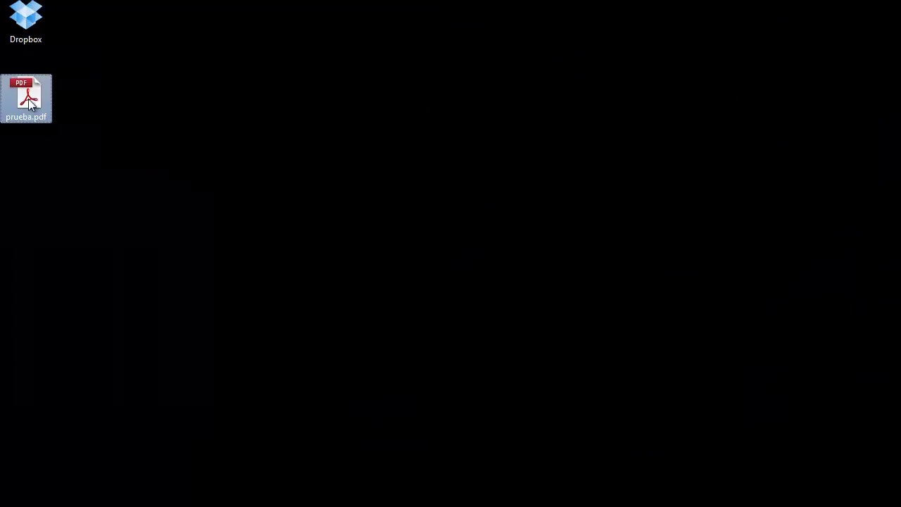
Step: Open prueba.pdf in Adobe Reader, page through to page 11, then close it
double_click(28, 99)
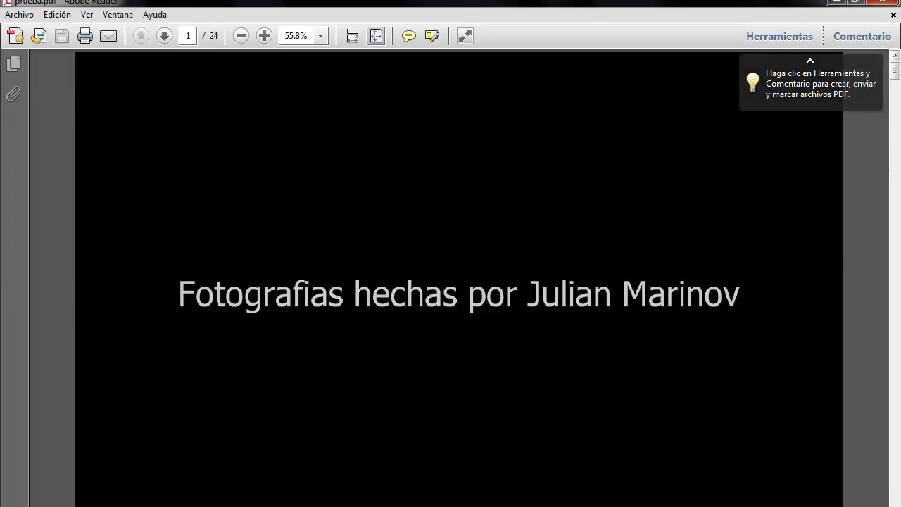
key(Page_Down)
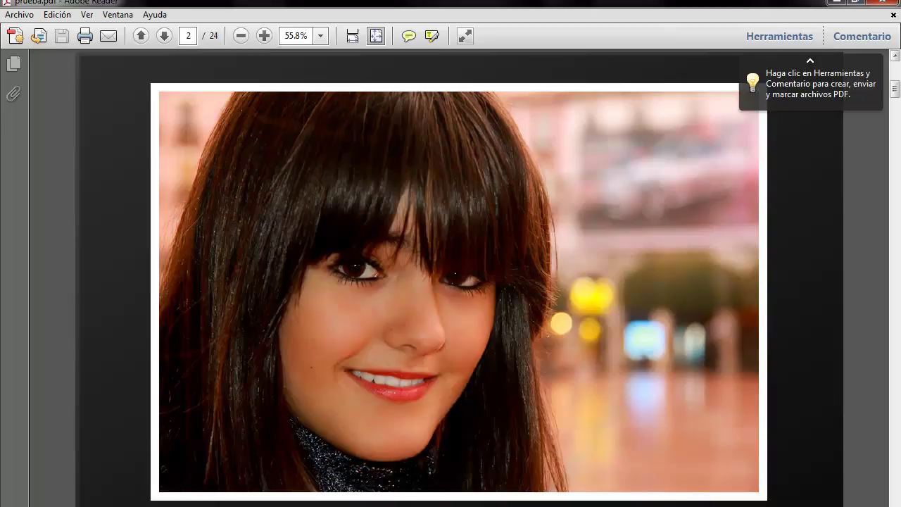
key(Page_Down)
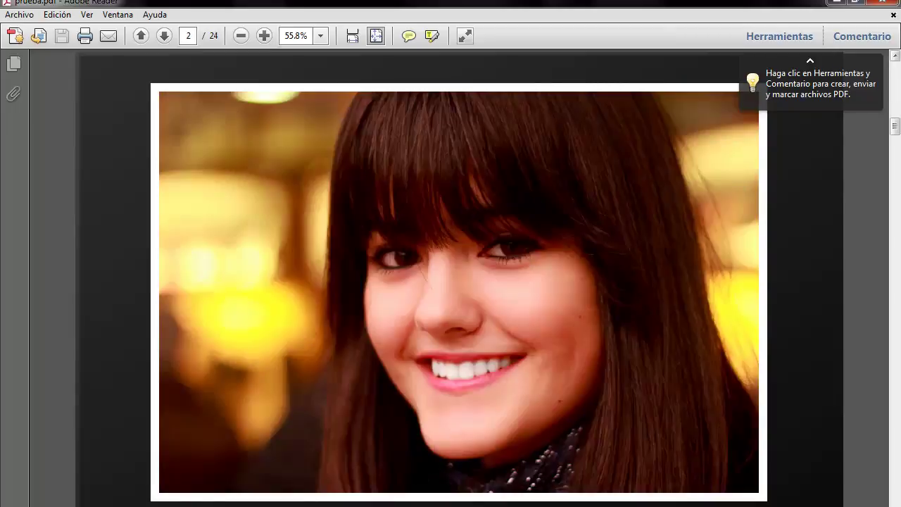
key(Page_Down)
key(Page_Down)
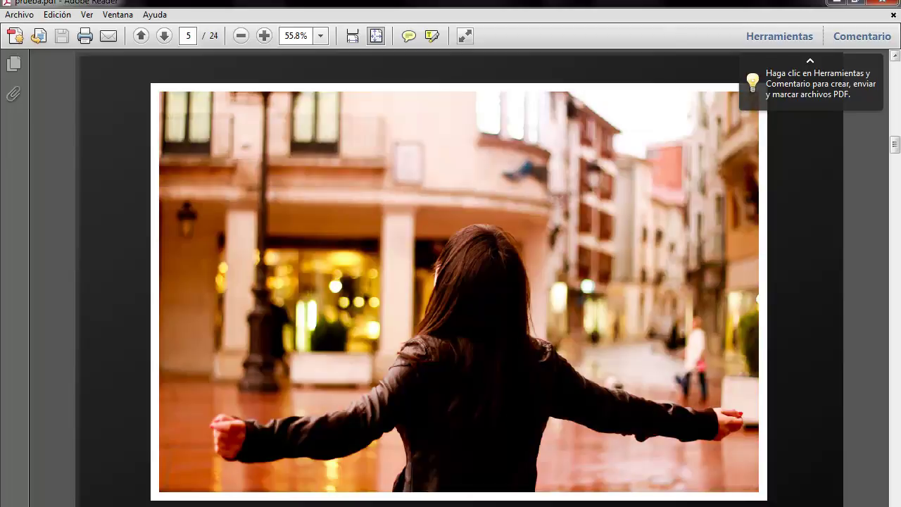
key(Page_Down)
key(Page_Down)
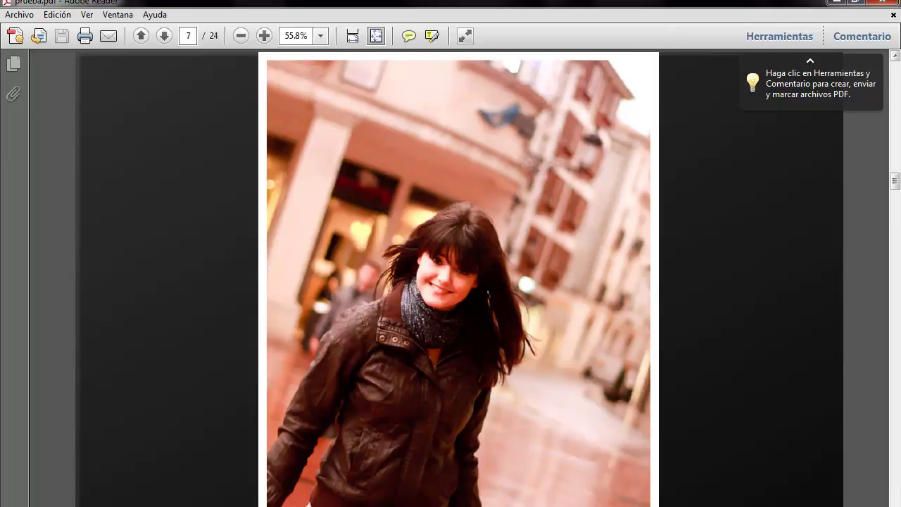
key(Page_Down)
key(Page_Down)
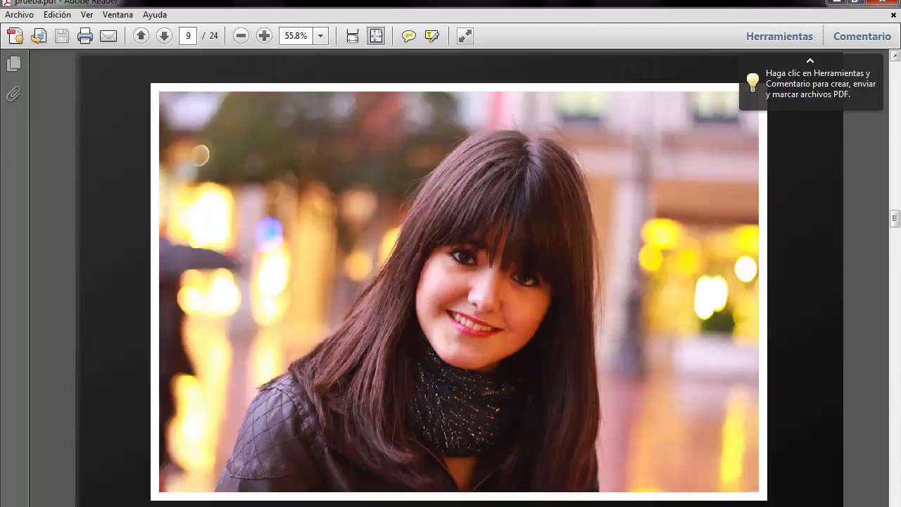
key(Page_Down)
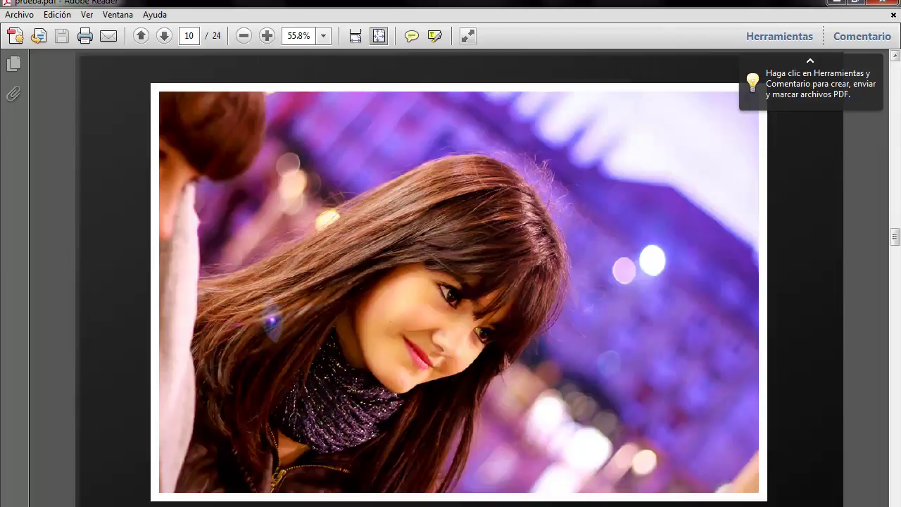
key(Page_Down)
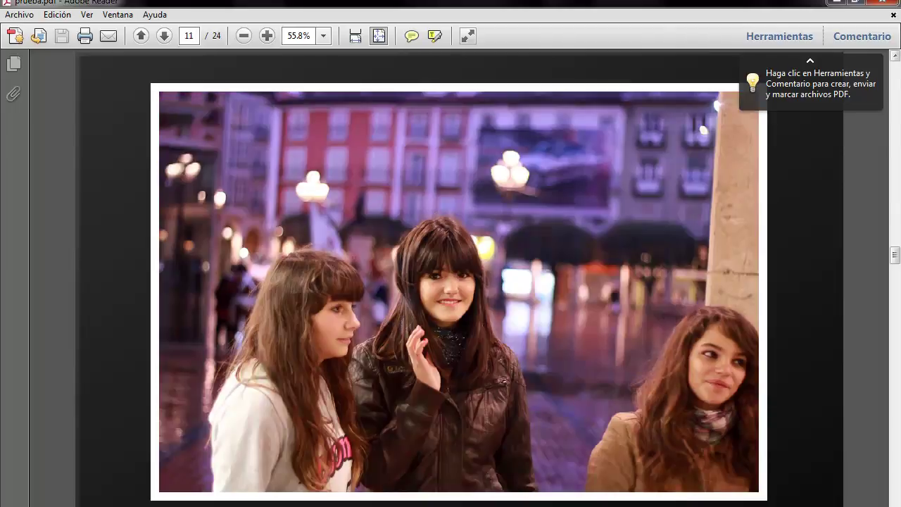
key(Page_Down)
key(Page_Down)
key(Page_Down)
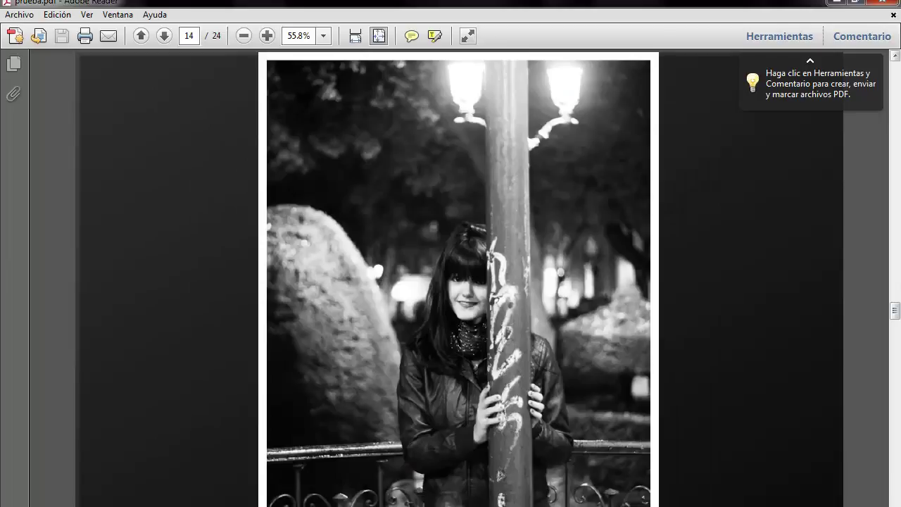
click(882, 7)
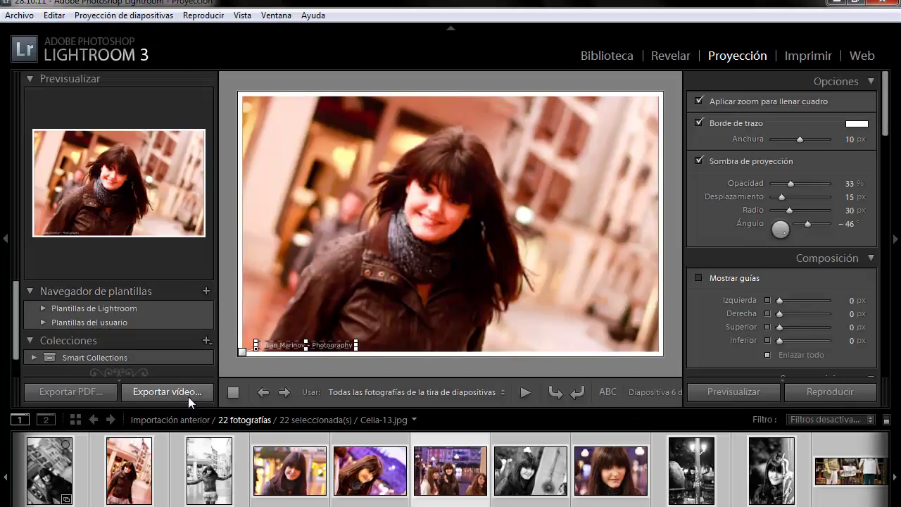
Step: Export the slideshow as an MP4 video with the 320x240 preset, saved to the desktop as 'prueba'
click(164, 394)
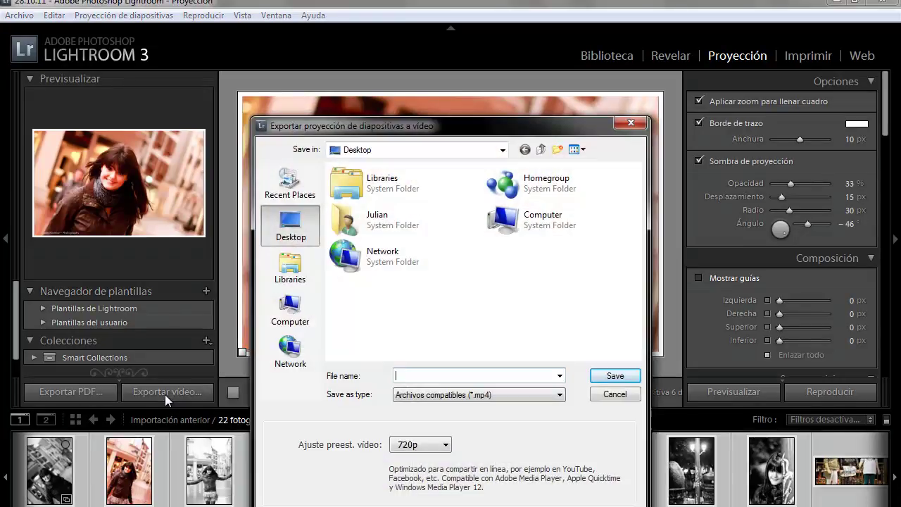
click(488, 398)
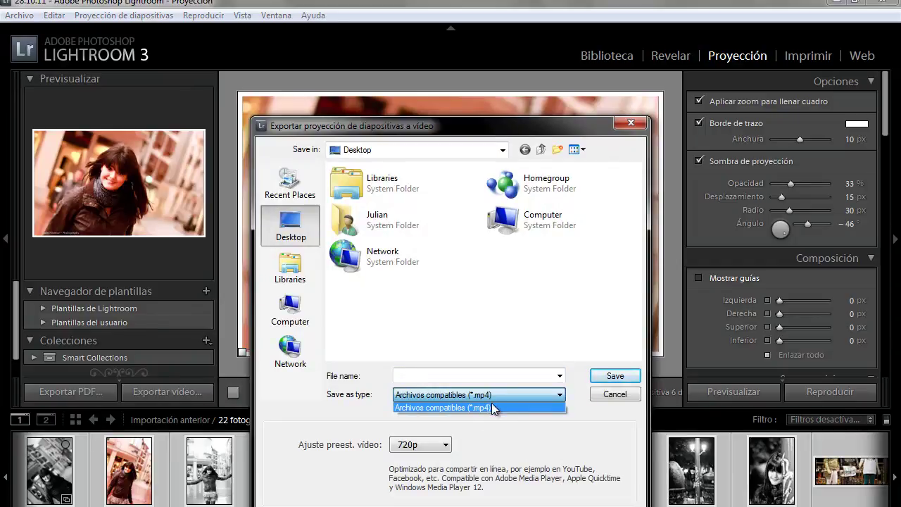
click(491, 396)
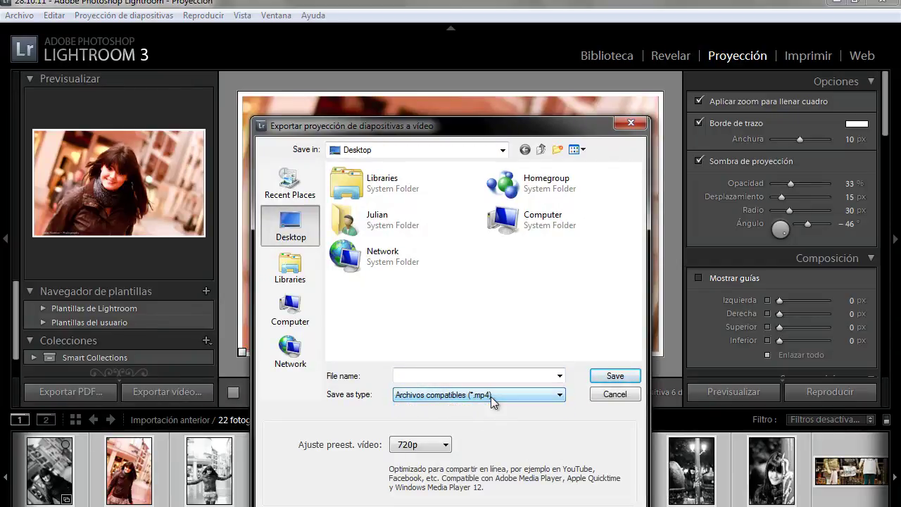
click(446, 449)
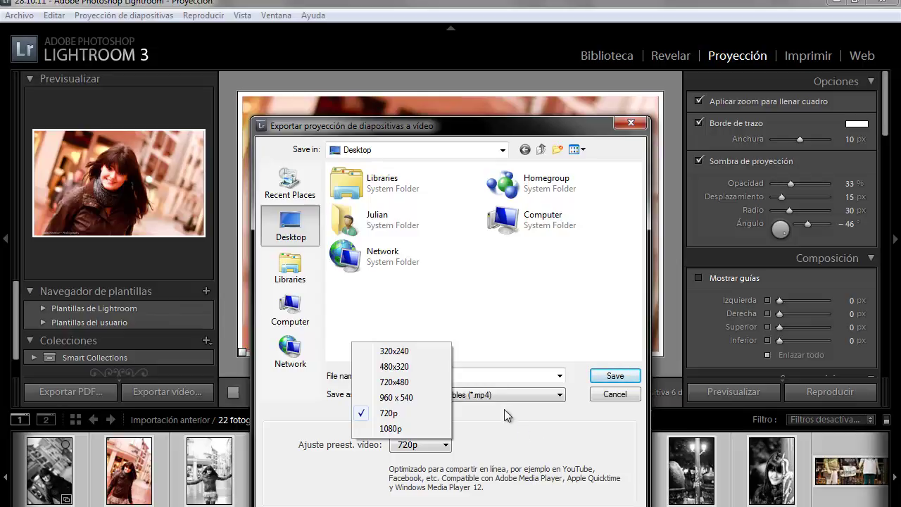
click(408, 355)
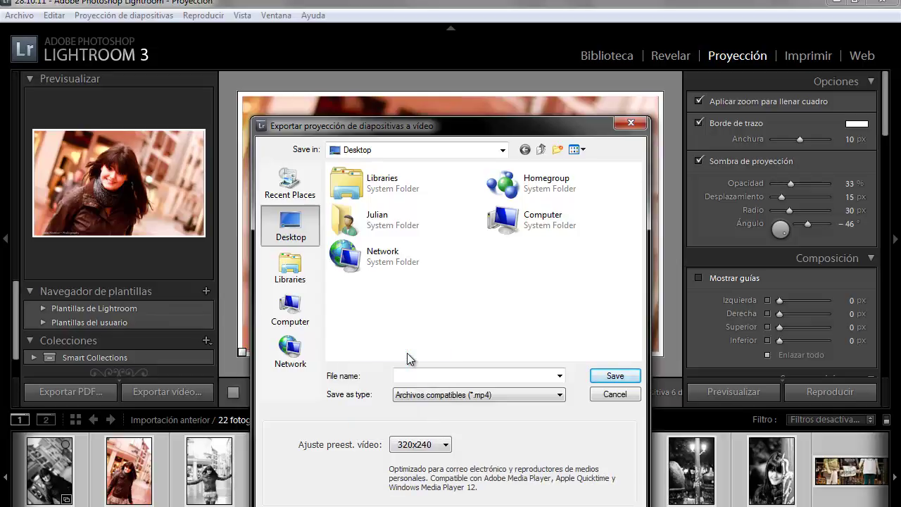
click(508, 375)
text(pr)
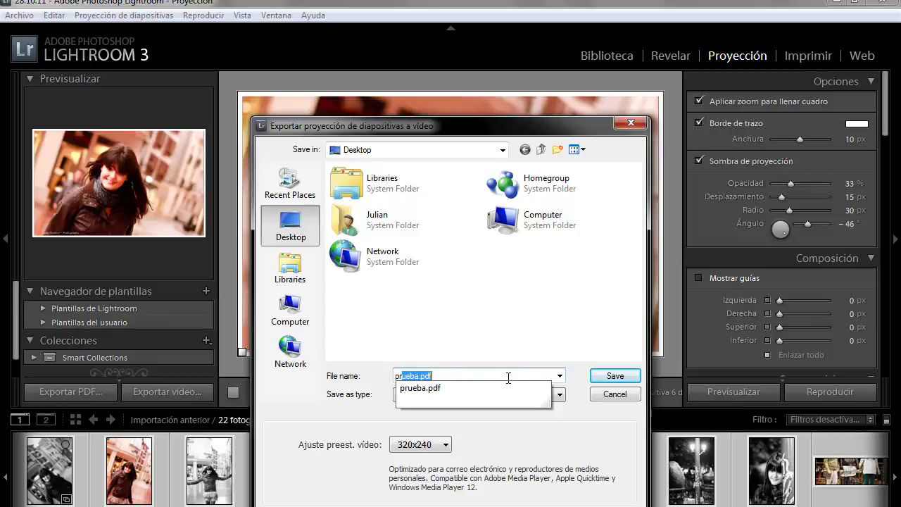
text(u)
text(eba)
key(BackSpace)
click(530, 417)
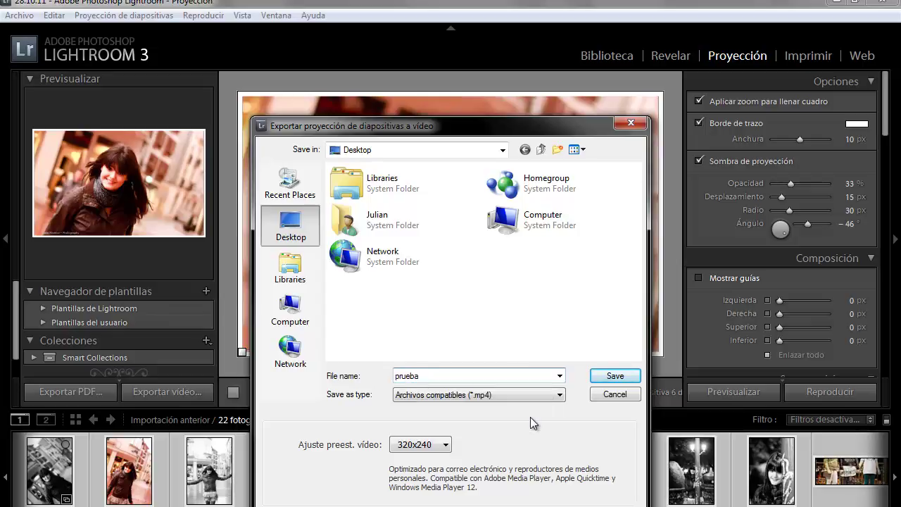
click(609, 376)
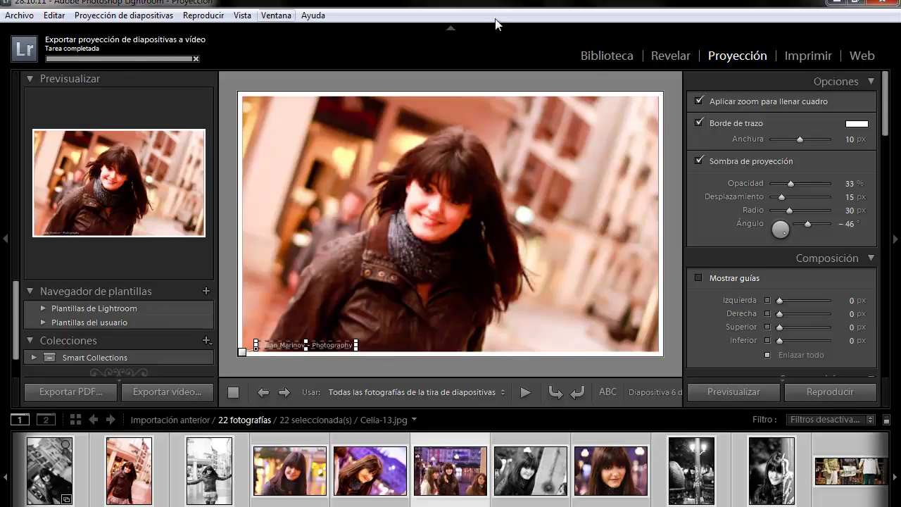
Step: Minimize Lightroom and play prueba.mp4 from the desktop, viewing it full screen and then back in a window
click(836, 5)
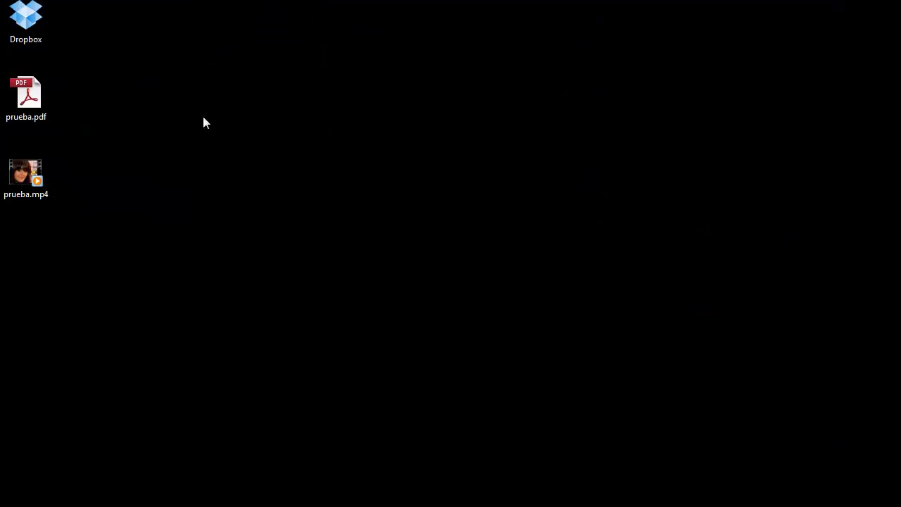
double_click(24, 177)
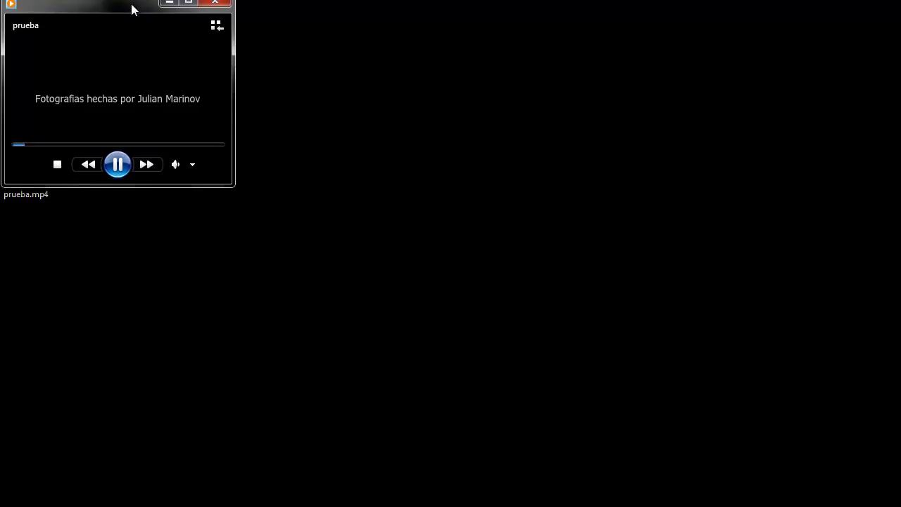
drag(133, 8, 431, 120)
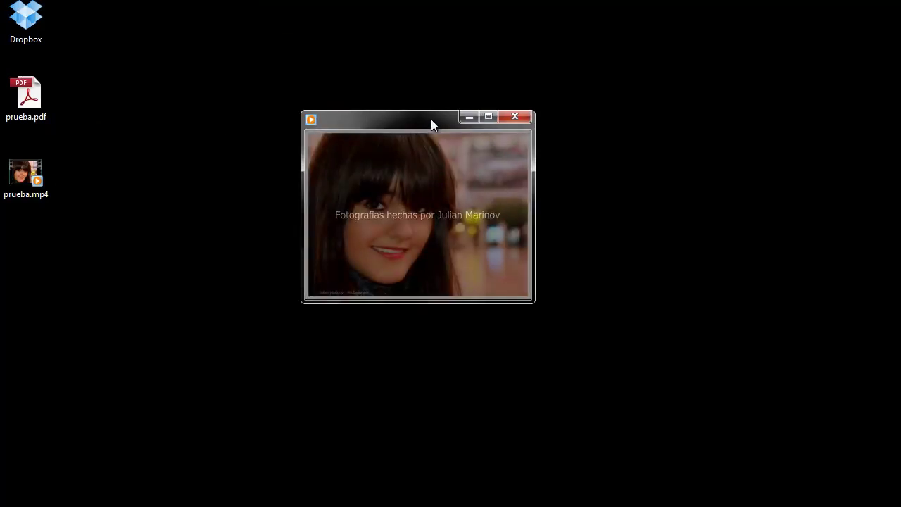
double_click(422, 190)
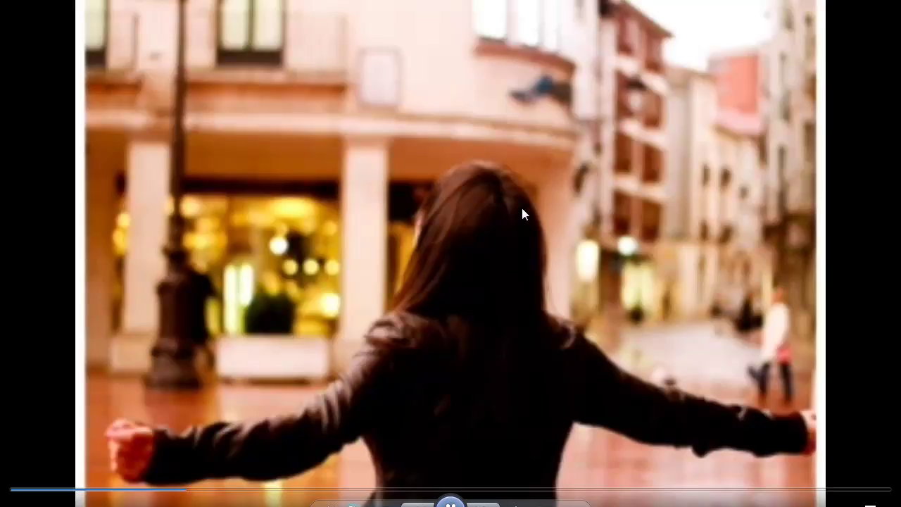
double_click(521, 205)
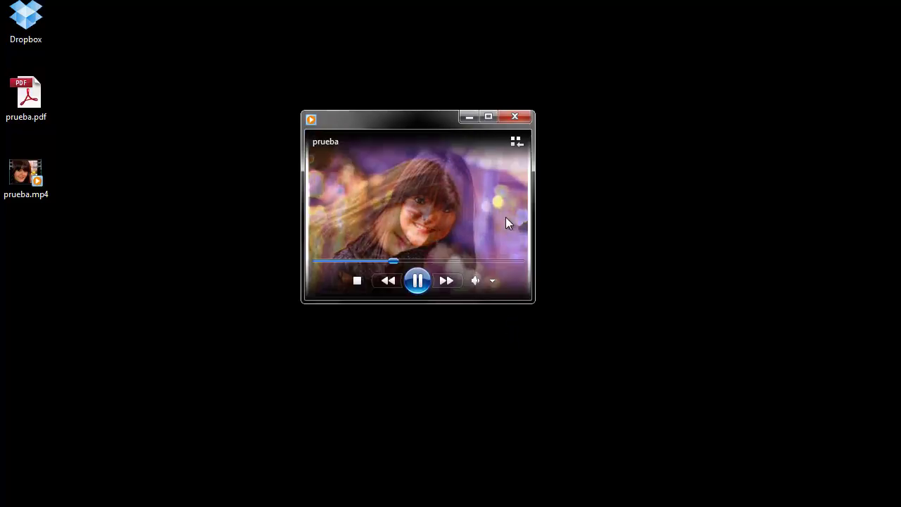
click(511, 114)
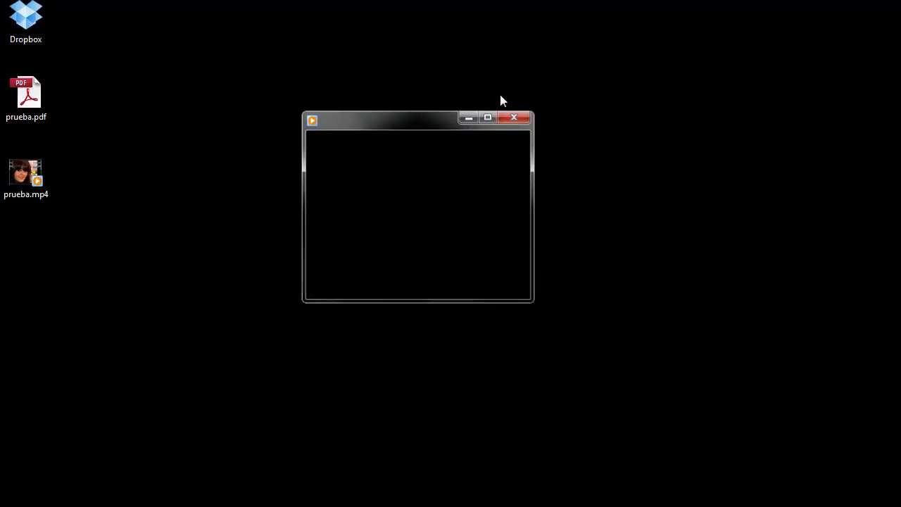